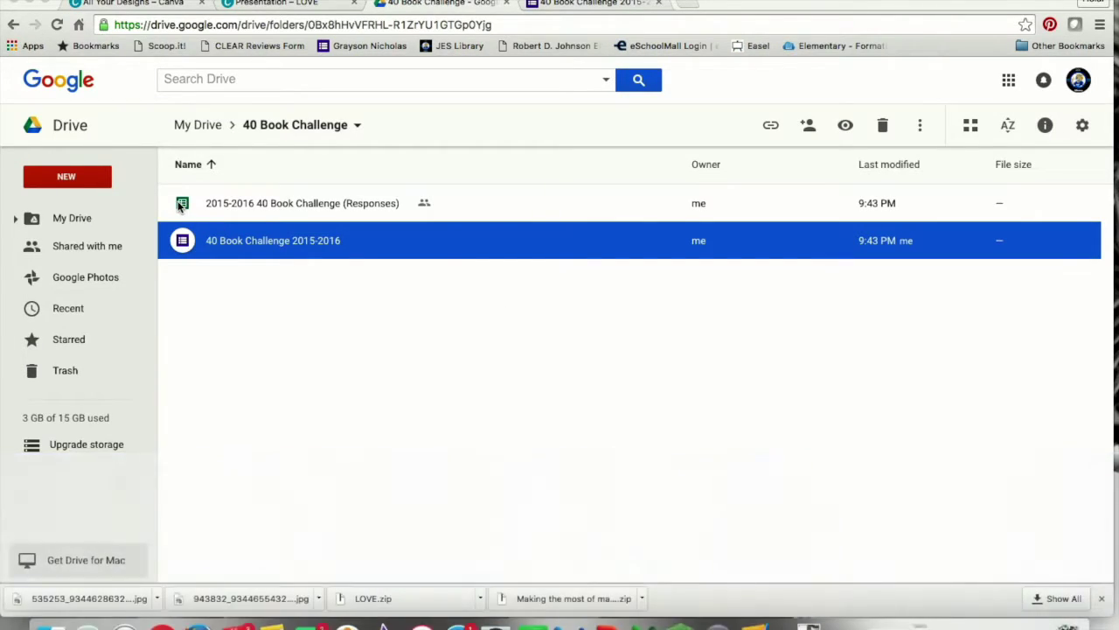
- Create a new blank Google Form from the NEW menu in the 40 Book Challenge folder
click(85, 177)
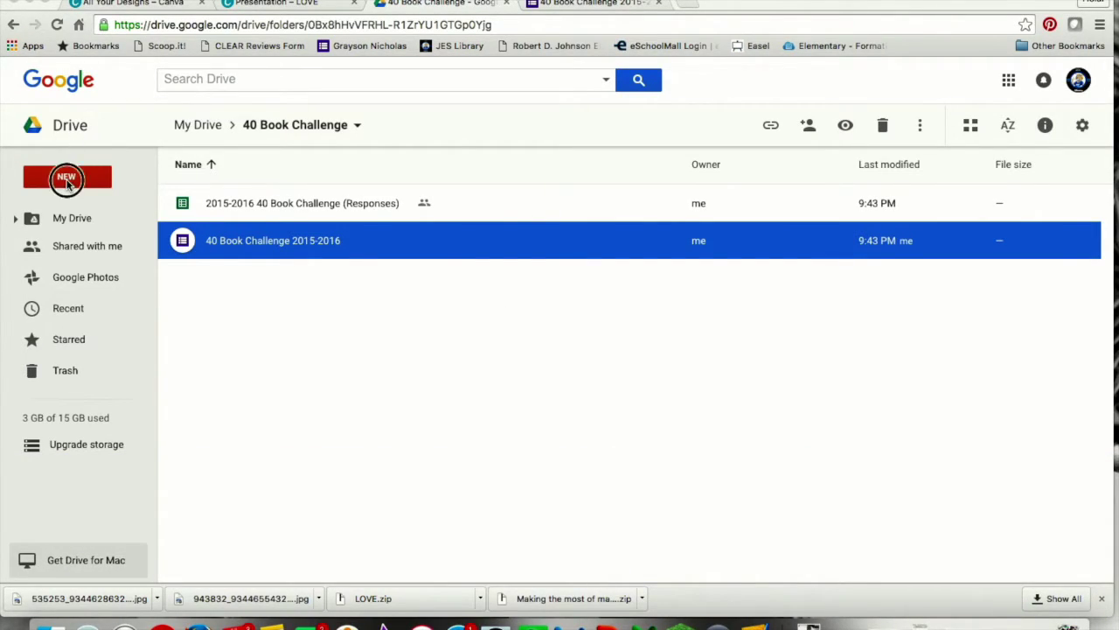
mouse_move(100, 394)
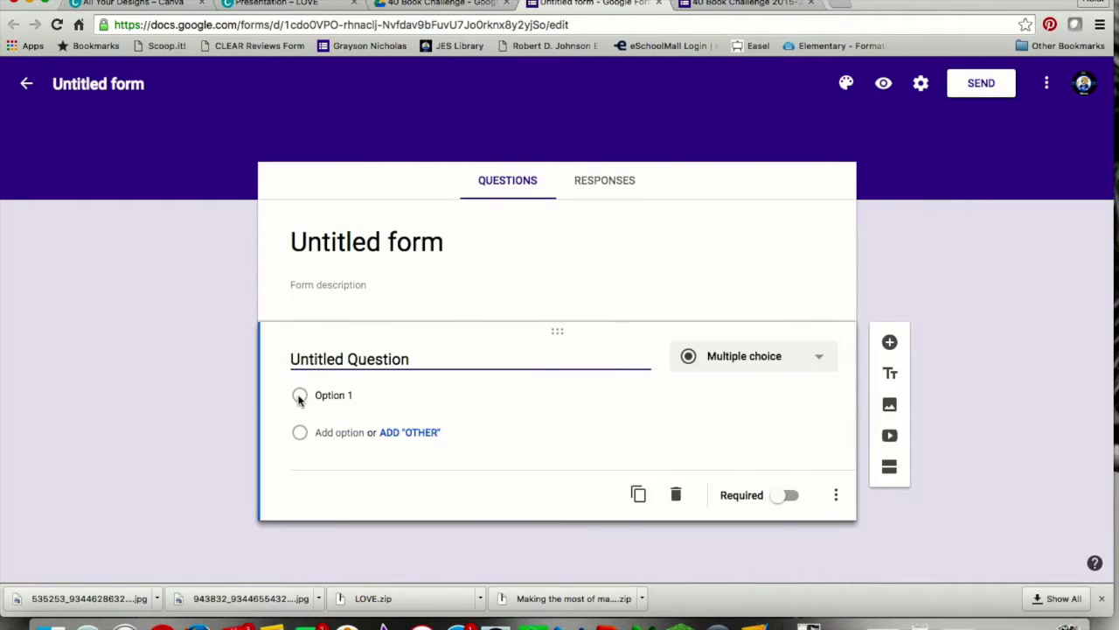
- Rename the form from 'Untitled form' to '40 Book Challenge'
click(426, 250)
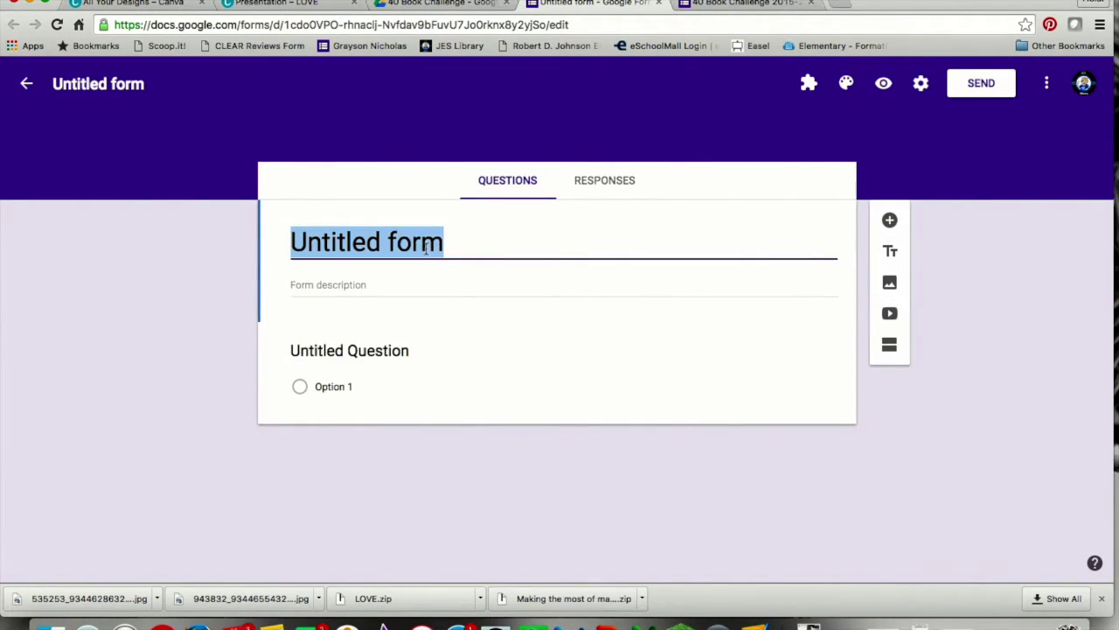
text(40 Bo)
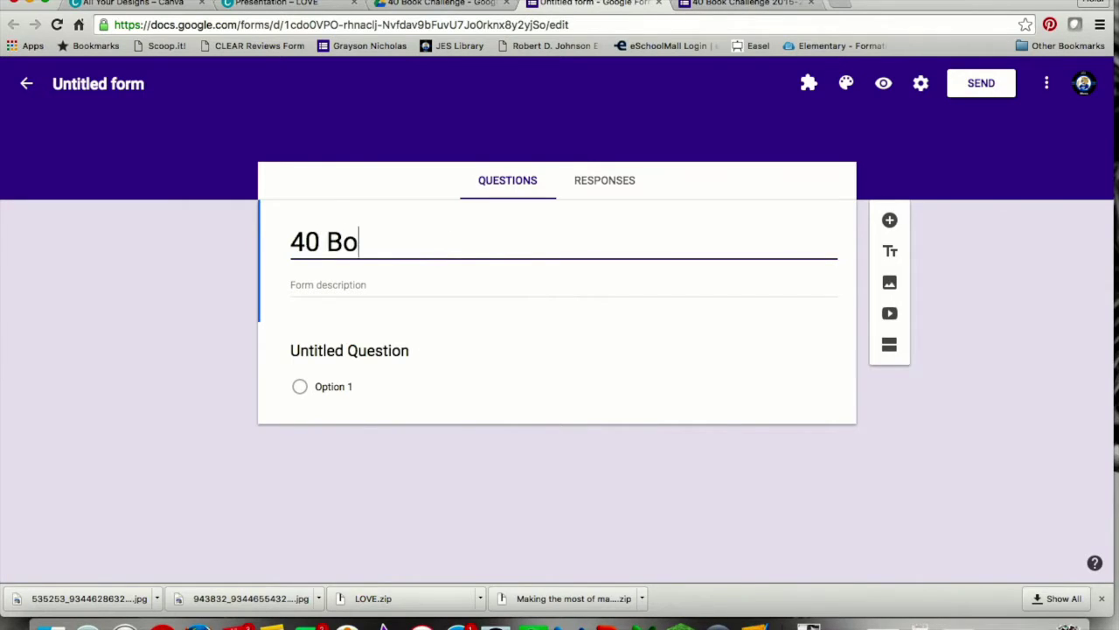
text(ok Challenge)
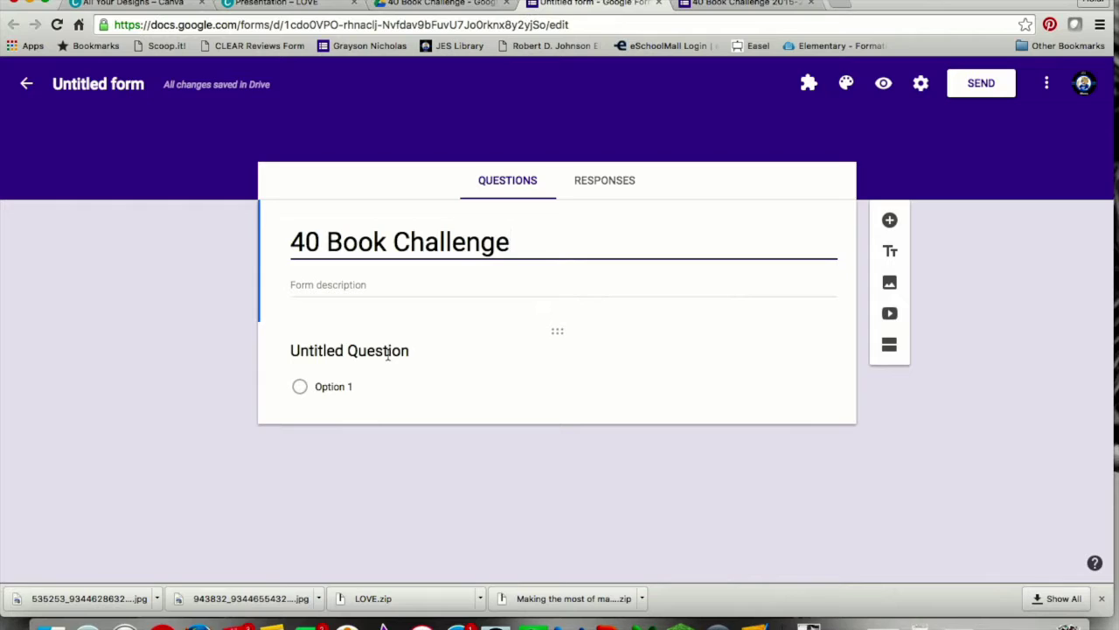
- Create the dropdown question 'Who is your teacher' with Smith as the first choice
click(388, 353)
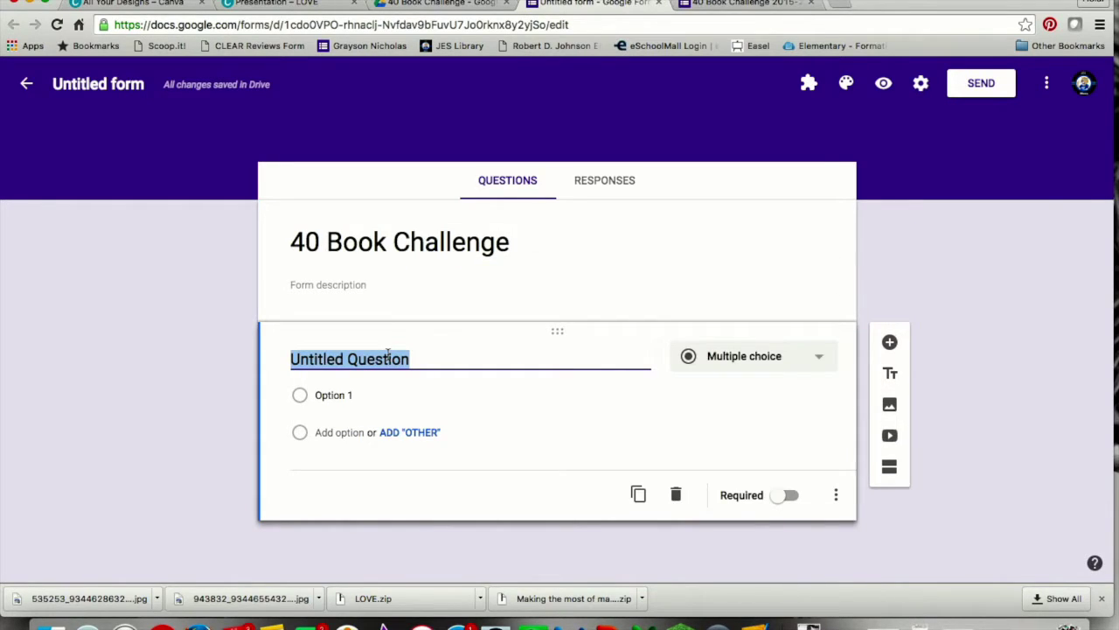
text(WHo i)
key(BackSpace)
key(BackSpace)
text(ho)
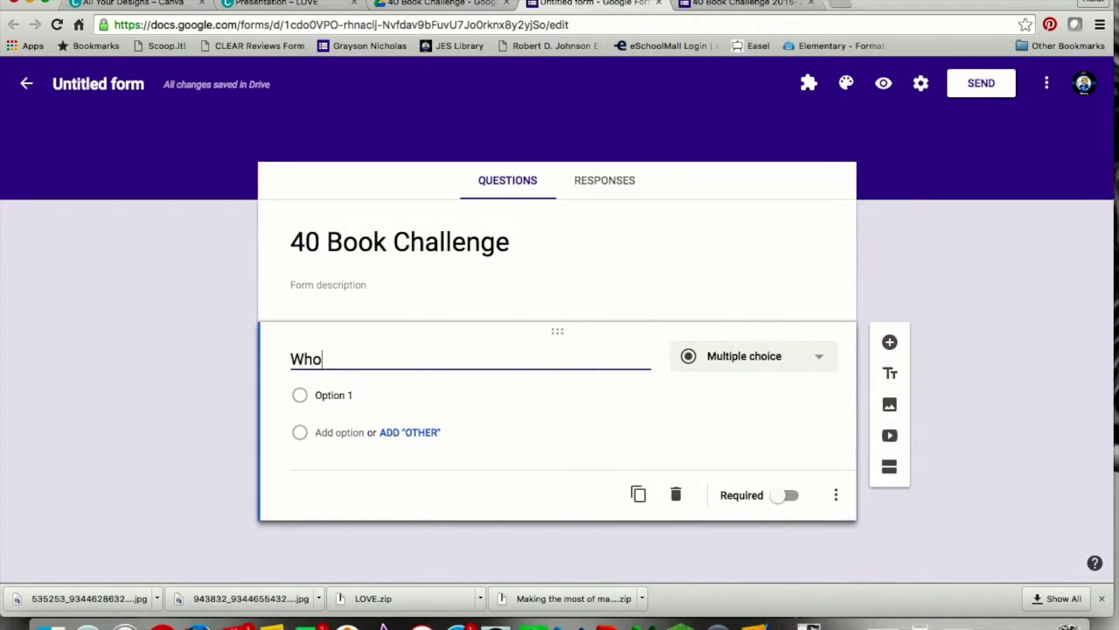
text( is your teacher?)
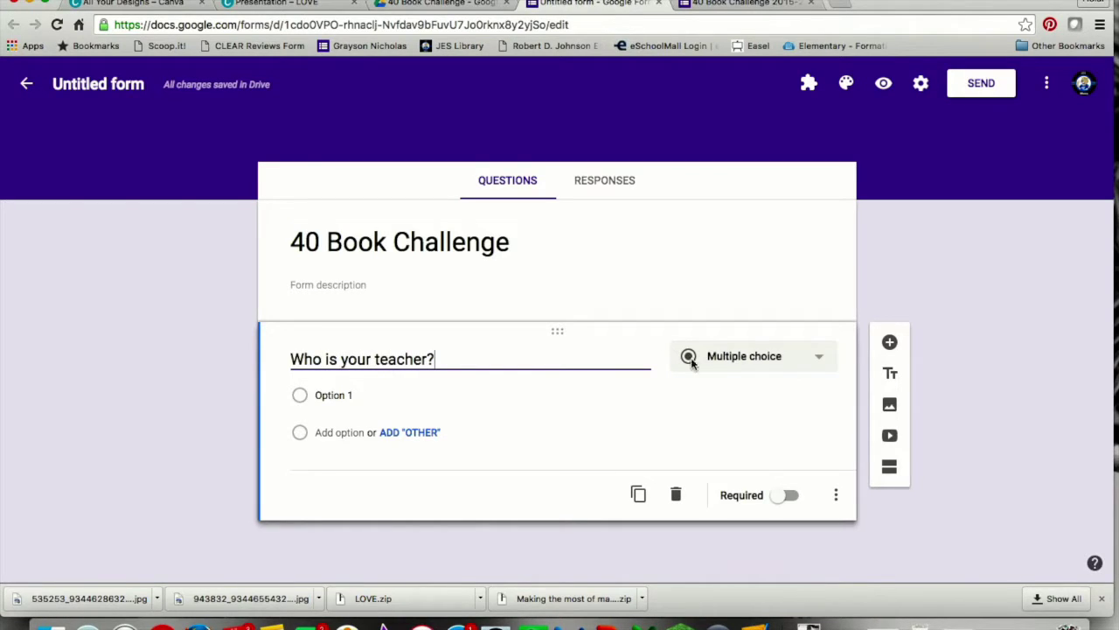
click(691, 363)
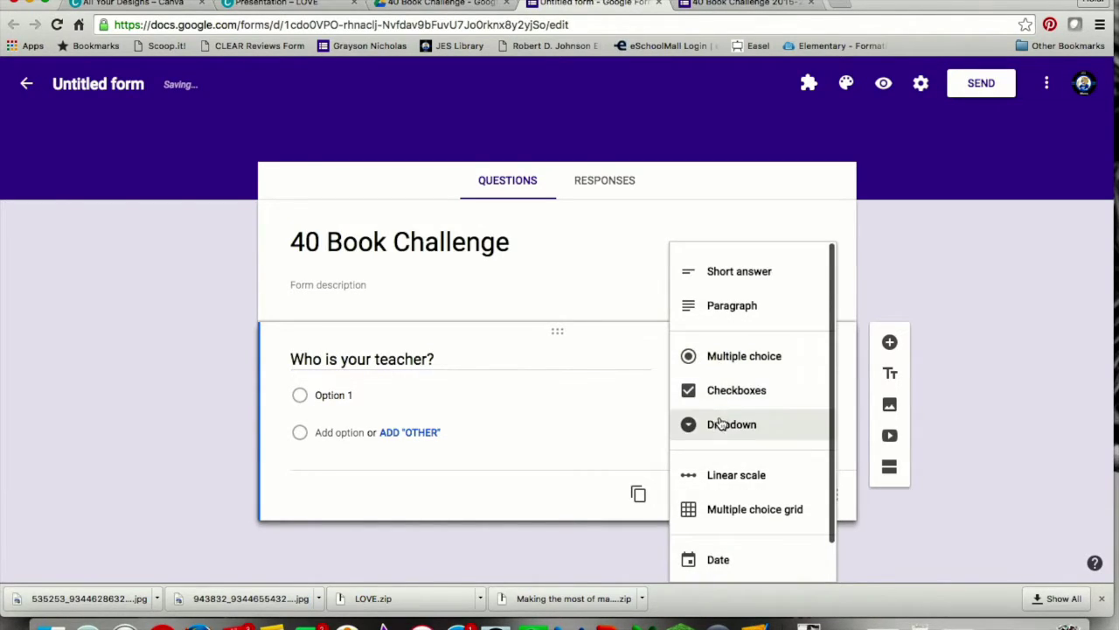
click(720, 427)
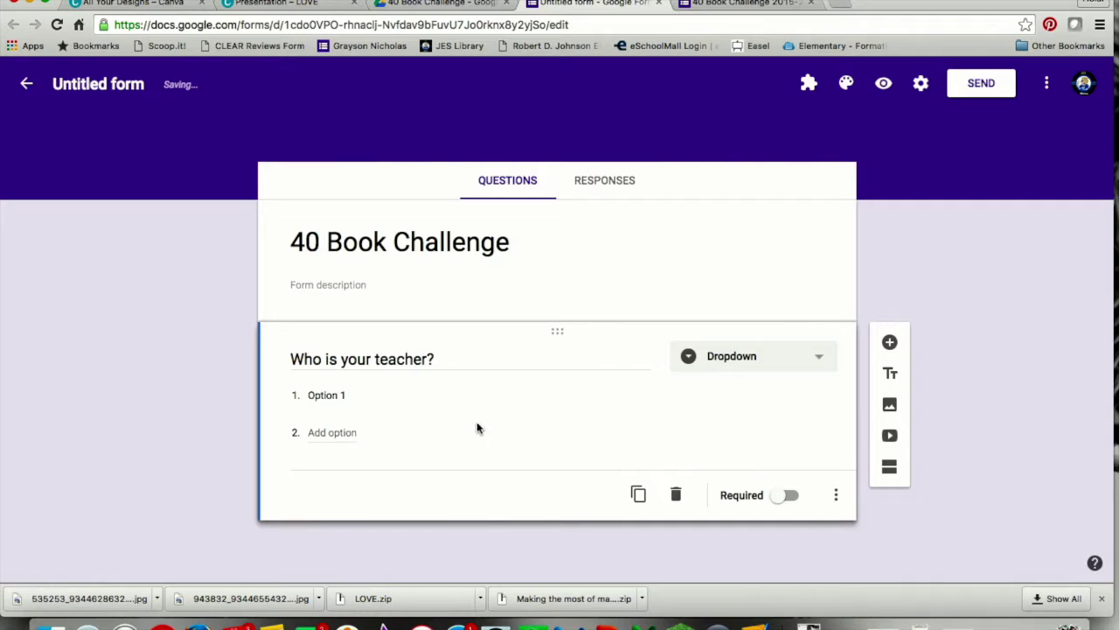
click(336, 407)
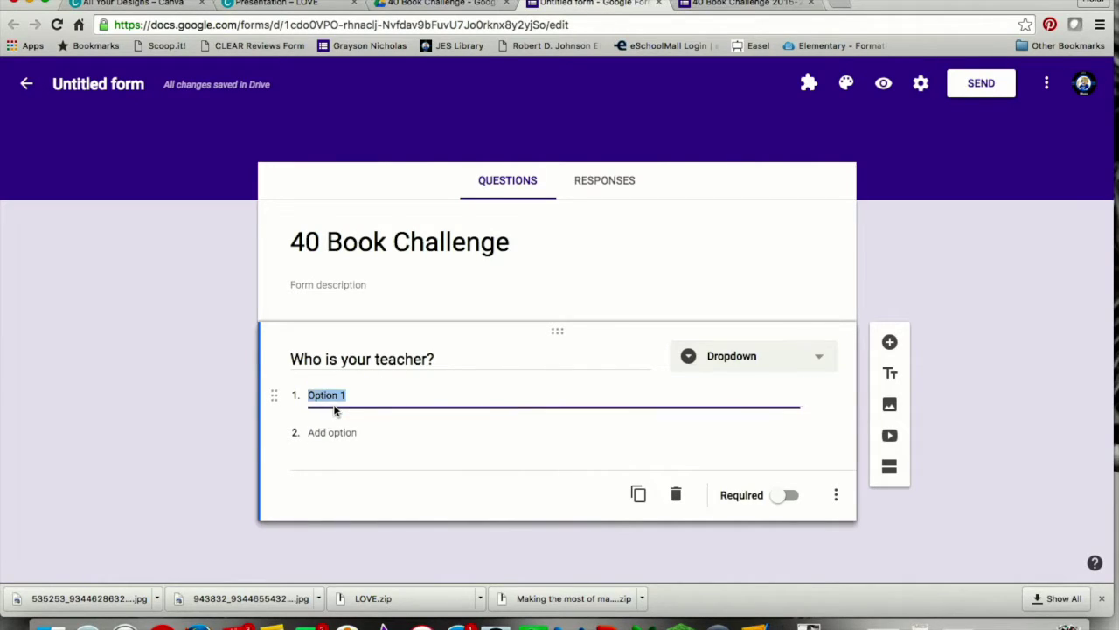
text(Smith)
key(Return)
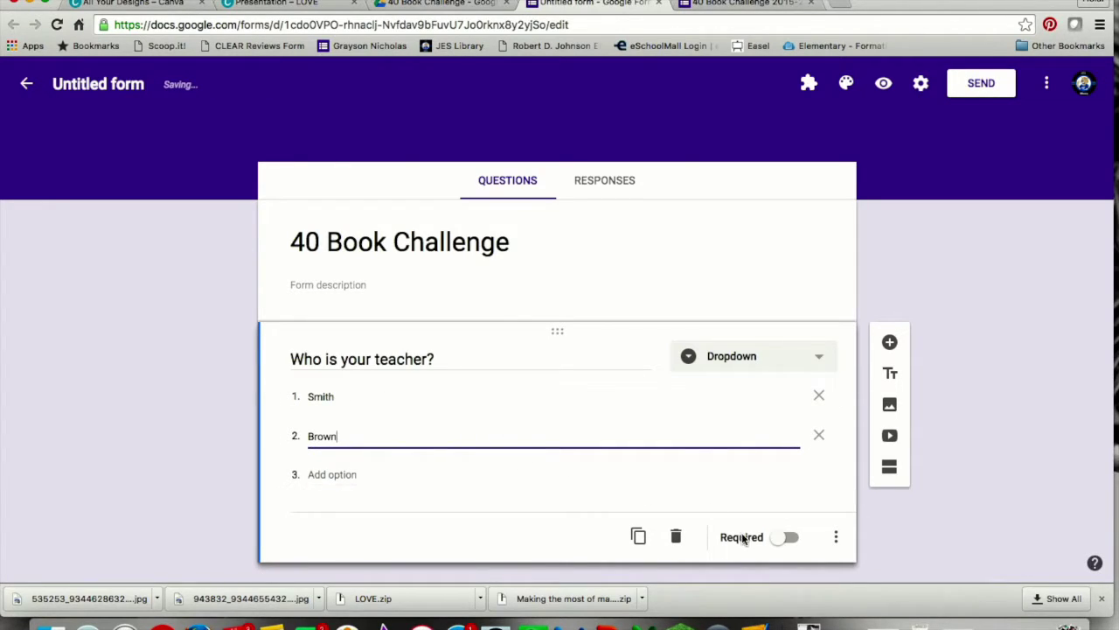
- Make the teacher question required and enable 'Go to section based on answer'
click(784, 536)
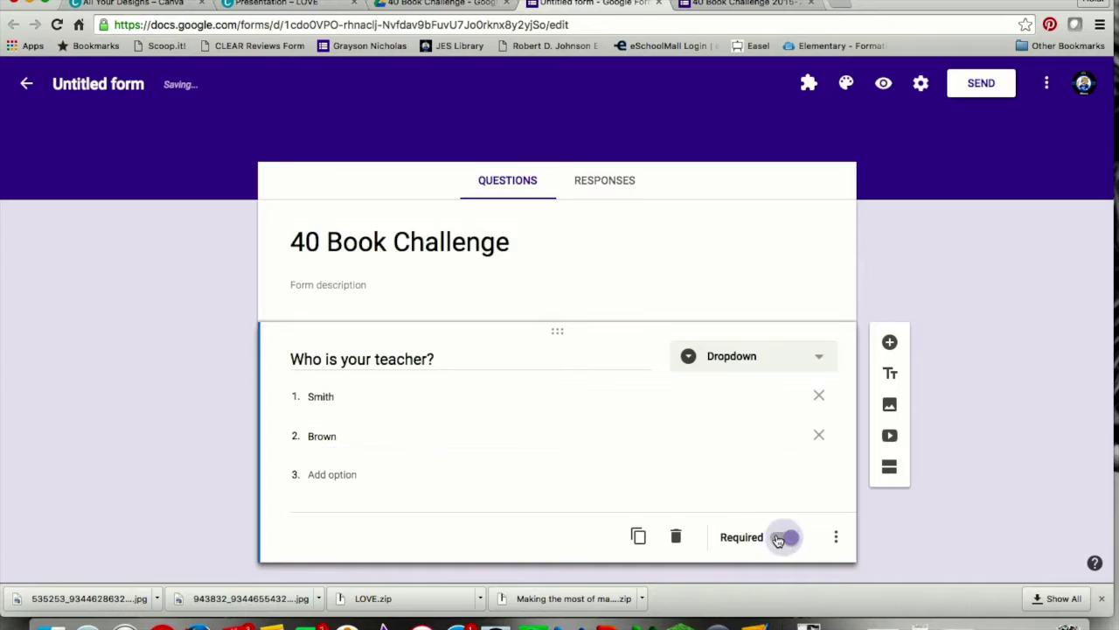
click(837, 536)
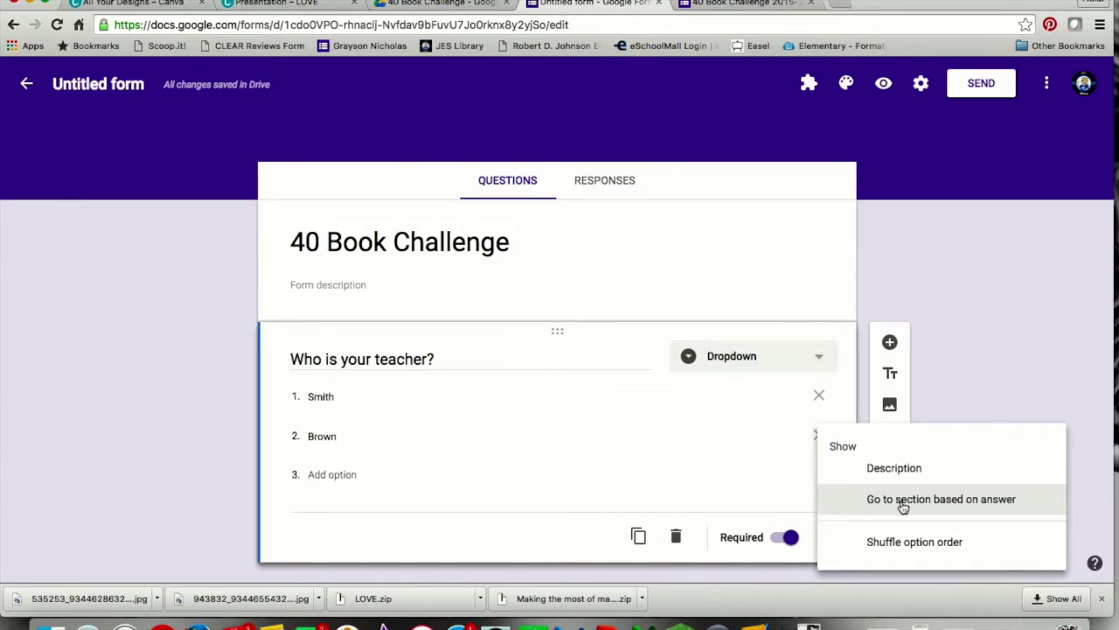
click(881, 501)
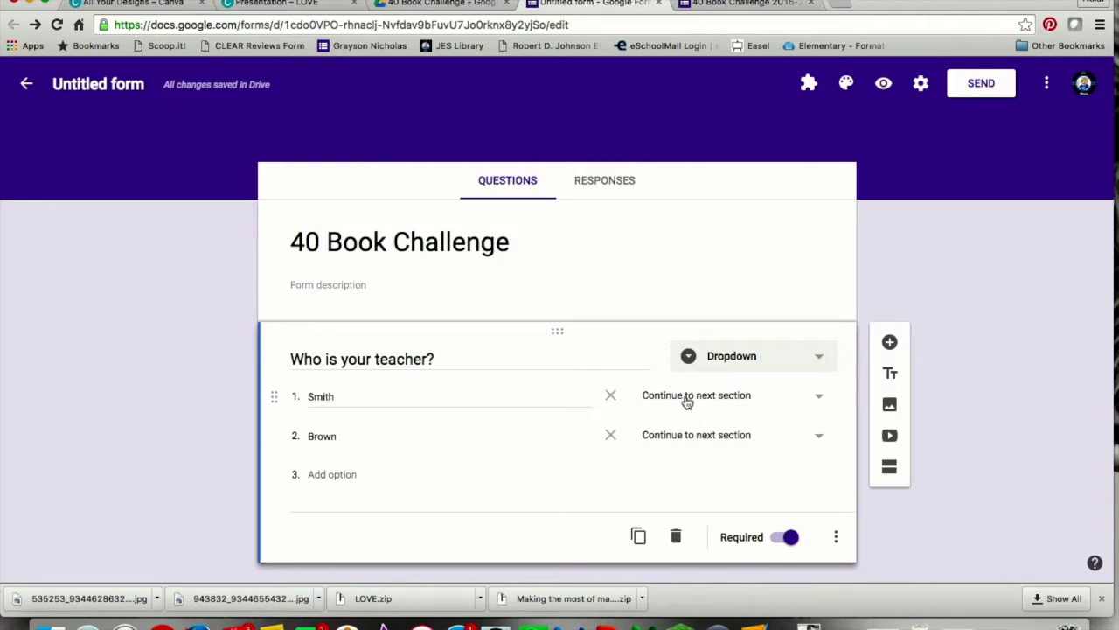
scroll(688, 399, down, 1)
scroll(688, 400, down, 1)
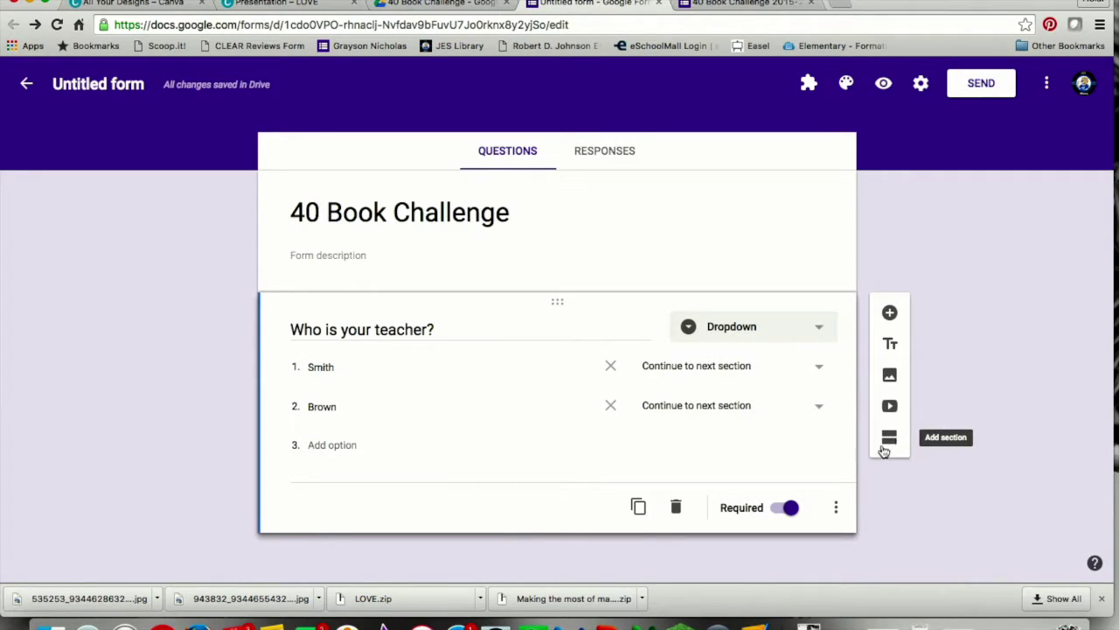
- Add a section titled 'Smith' containing the question 'Student Name?'
click(890, 441)
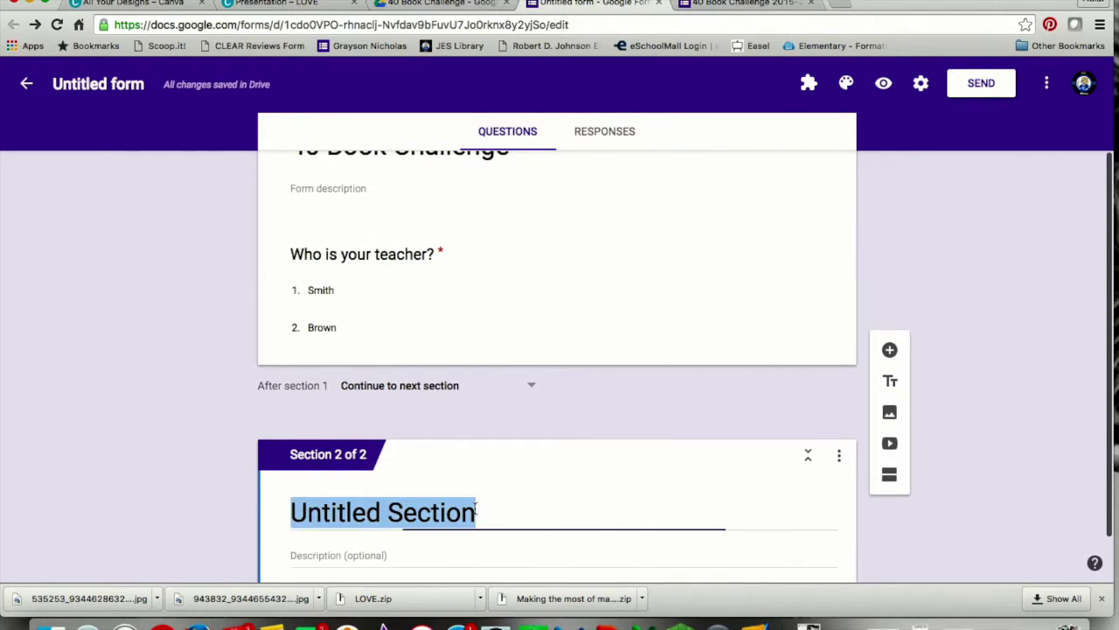
text(Smith)
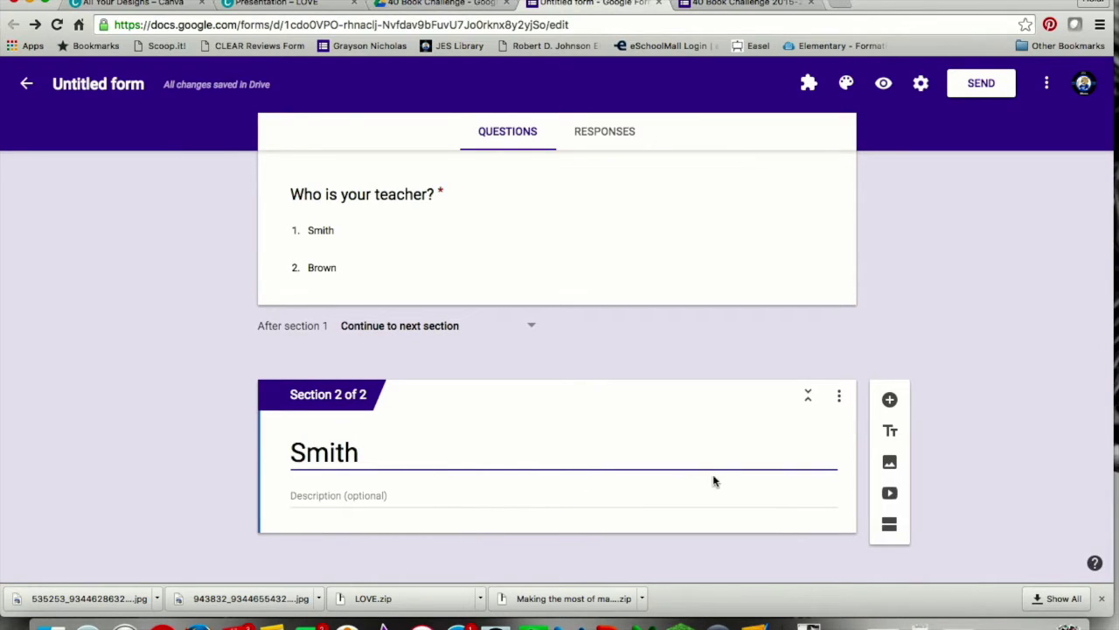
click(889, 402)
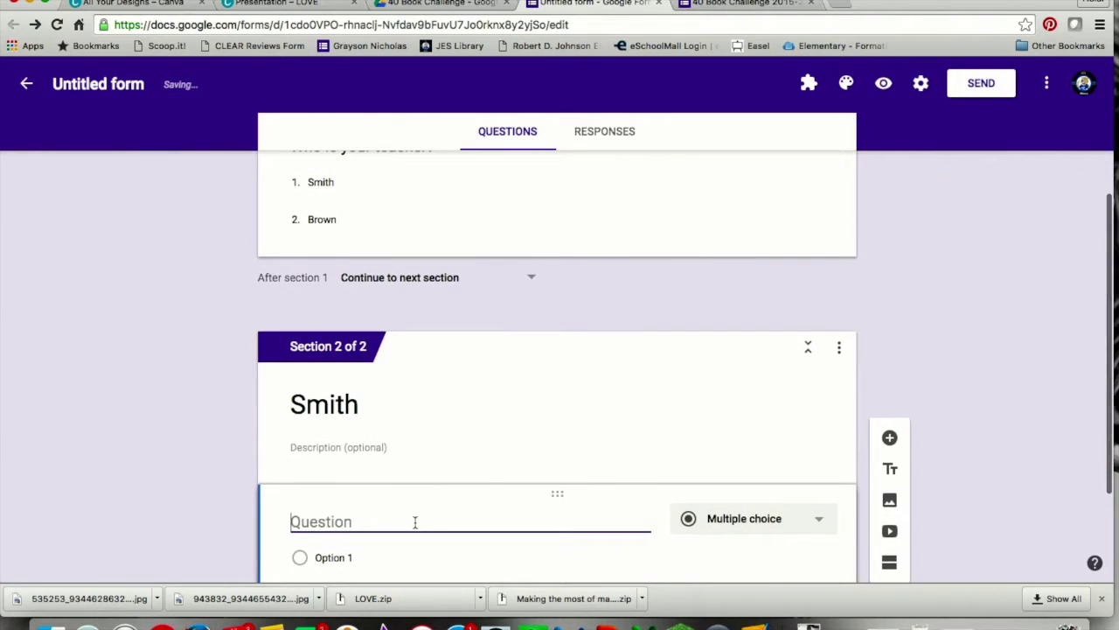
text(Student )
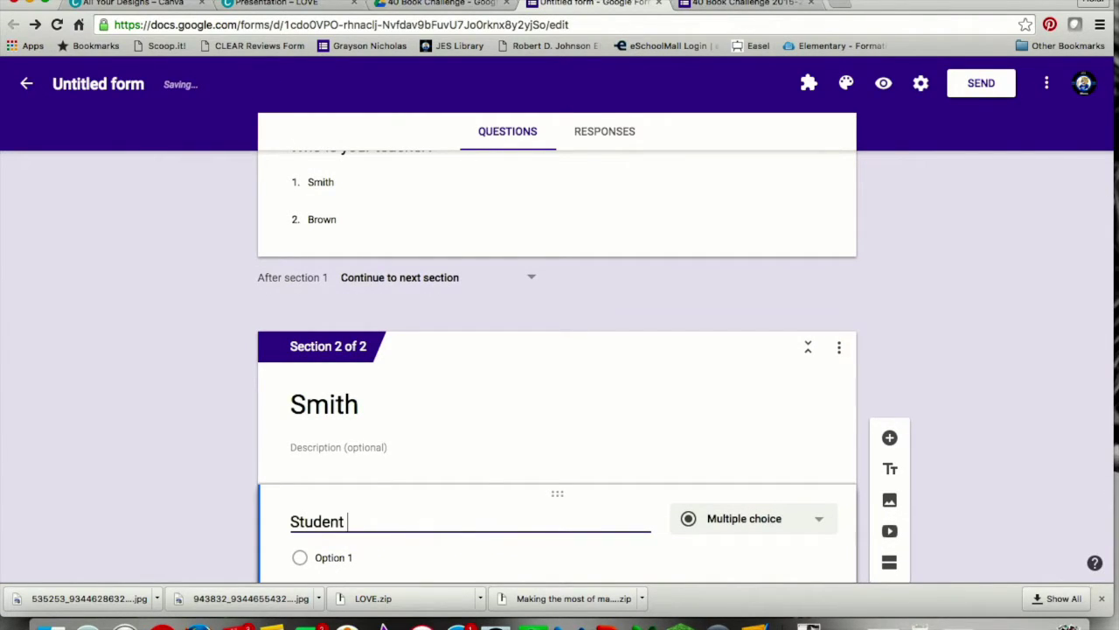
text(Name?)
- Make 'Student Name?' a required dropdown with two student names as choices
scroll(702, 458, down, 3)
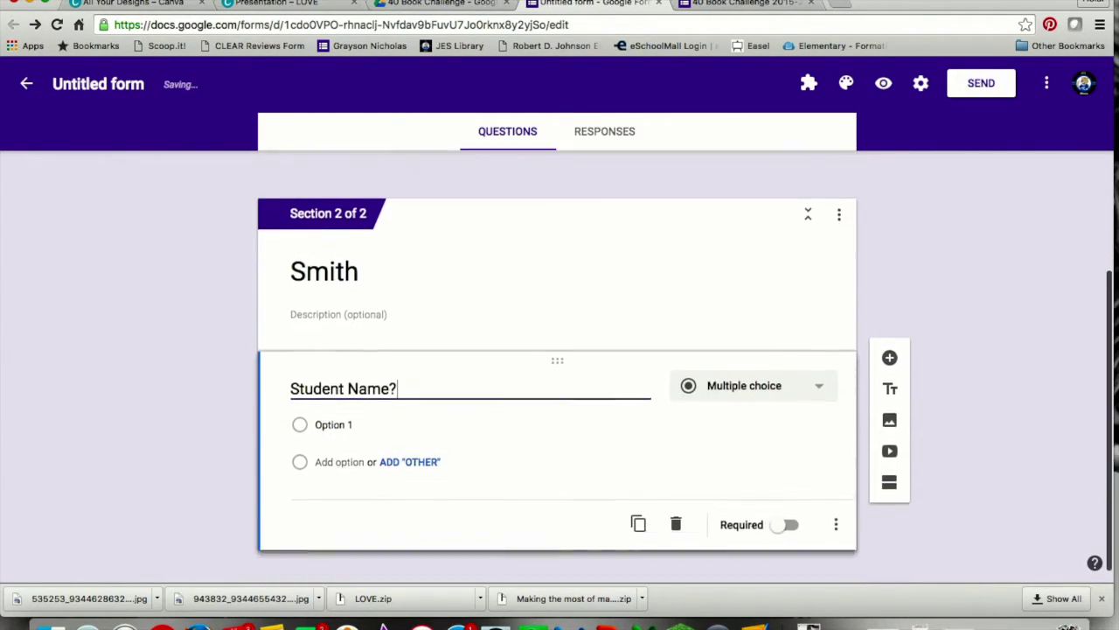
click(744, 377)
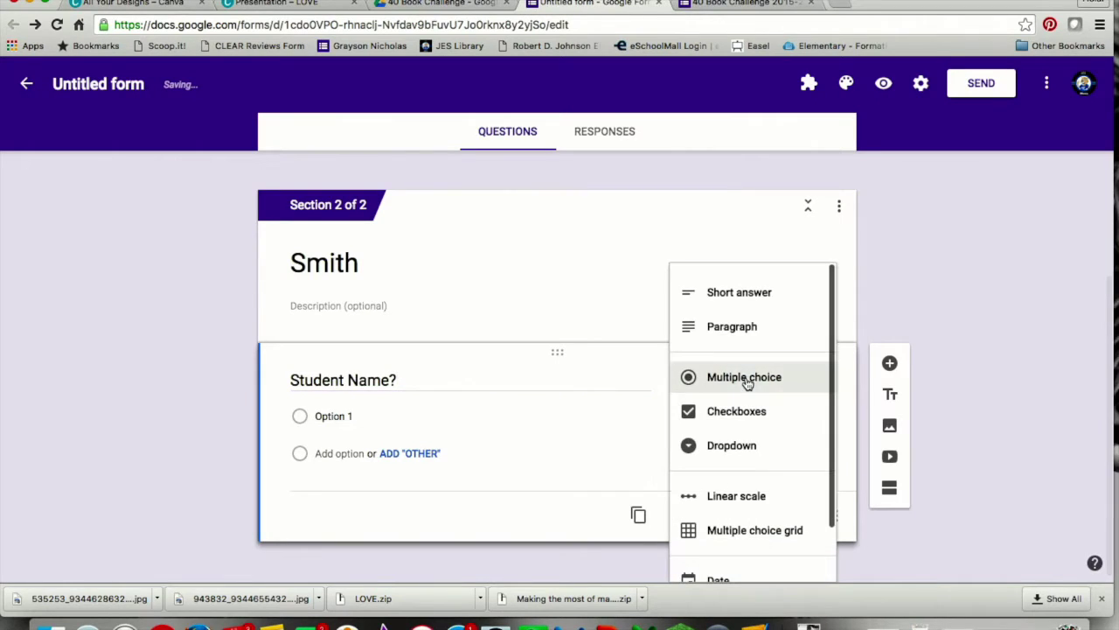
click(744, 445)
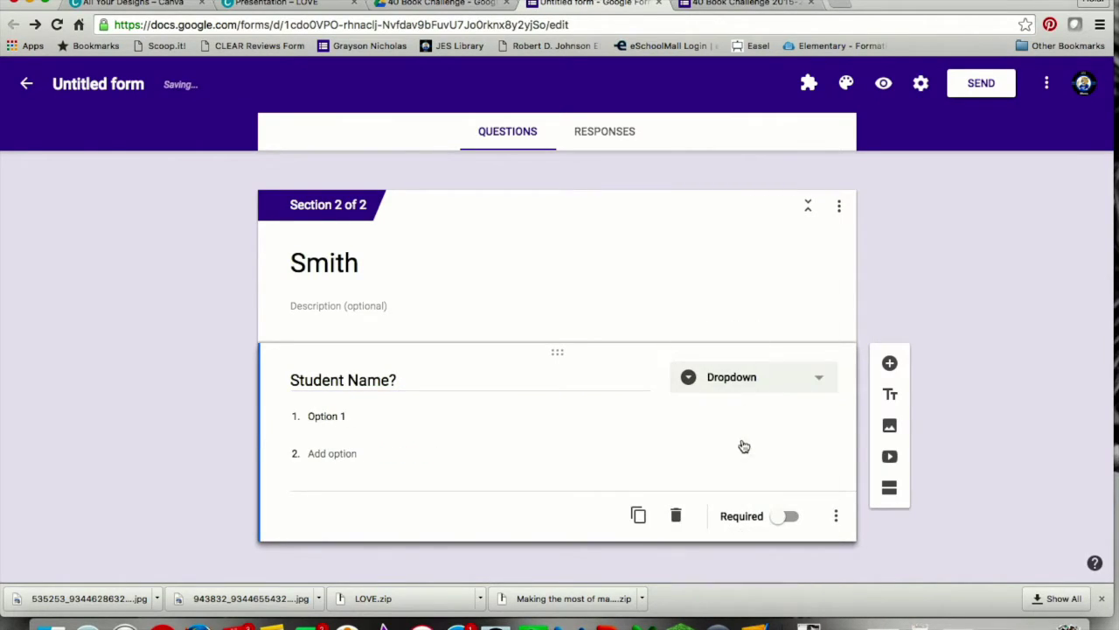
click(356, 417)
text(Ben)
key(Tab)
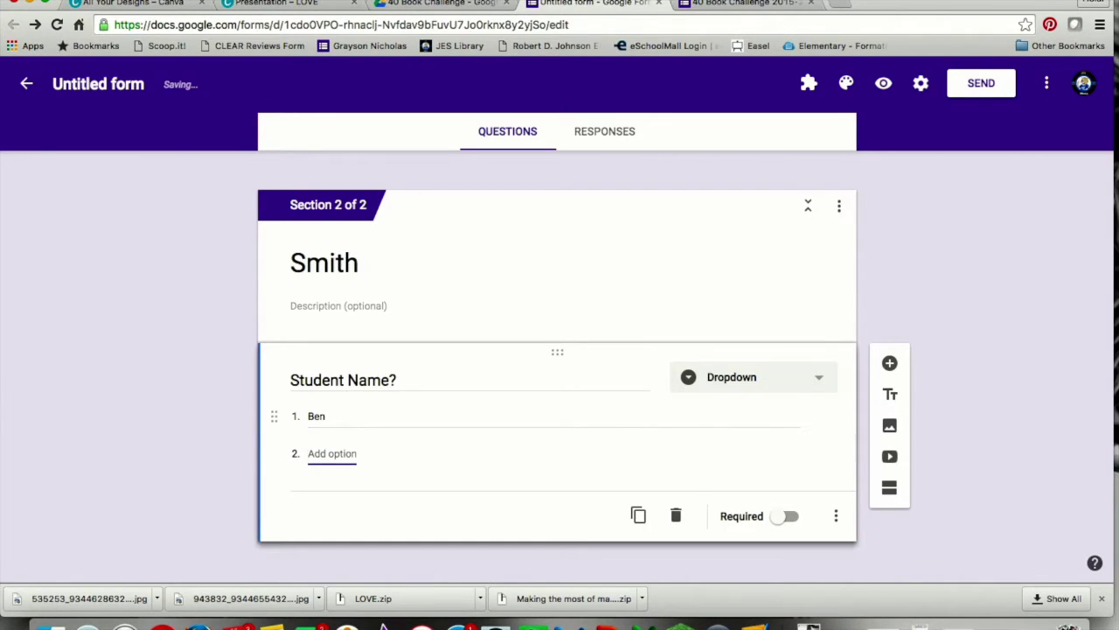
text(Jake)
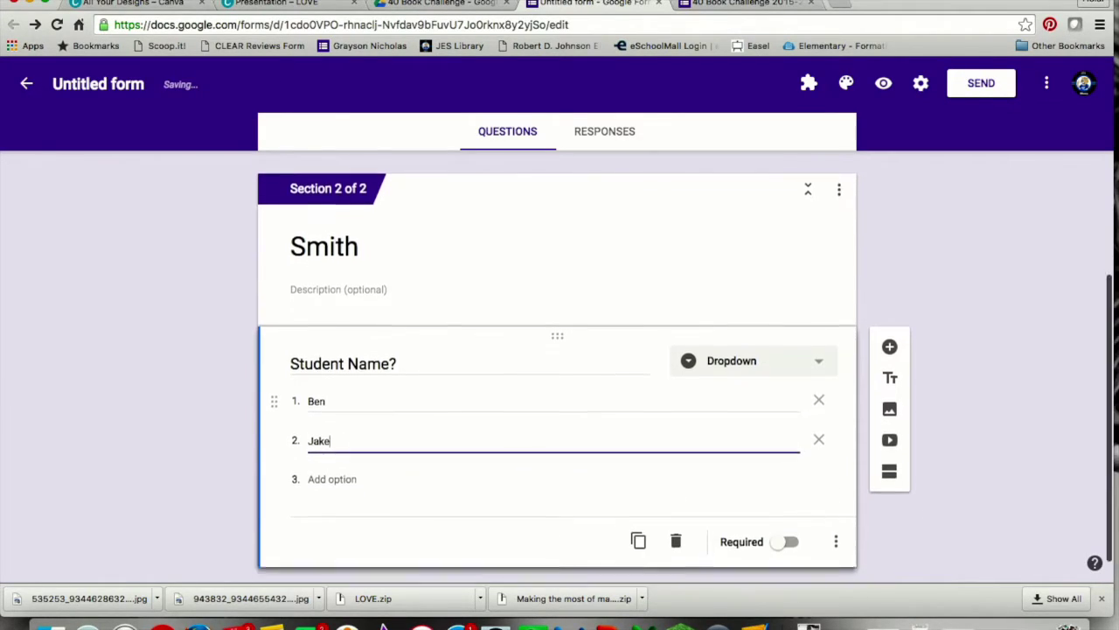
click(787, 507)
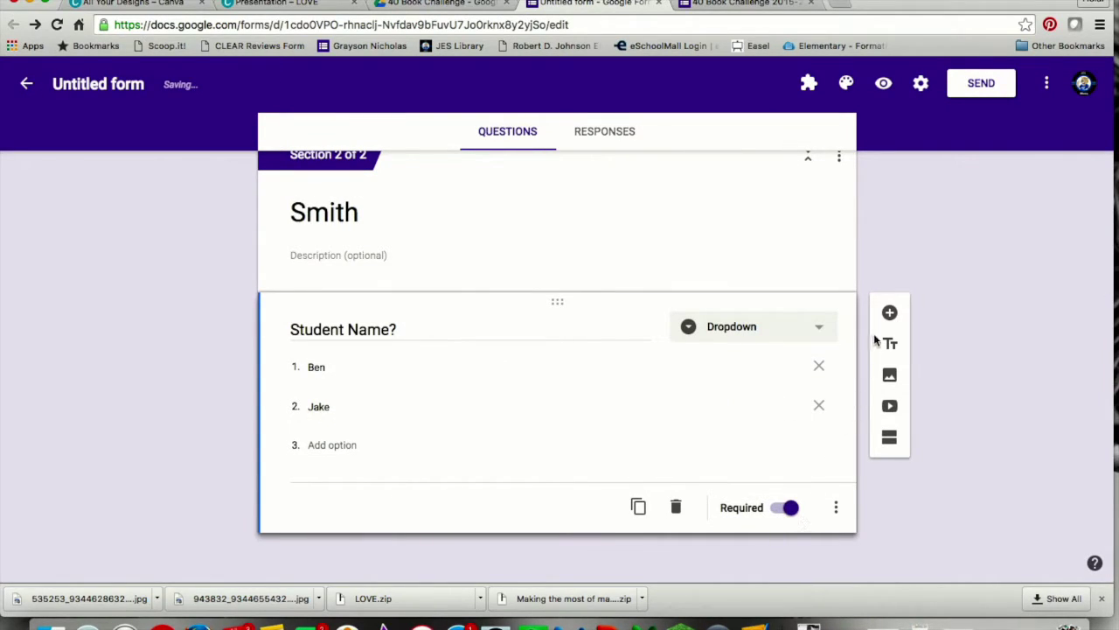
- Add a third section titled 'Brown' containing a question 'Name'
click(889, 439)
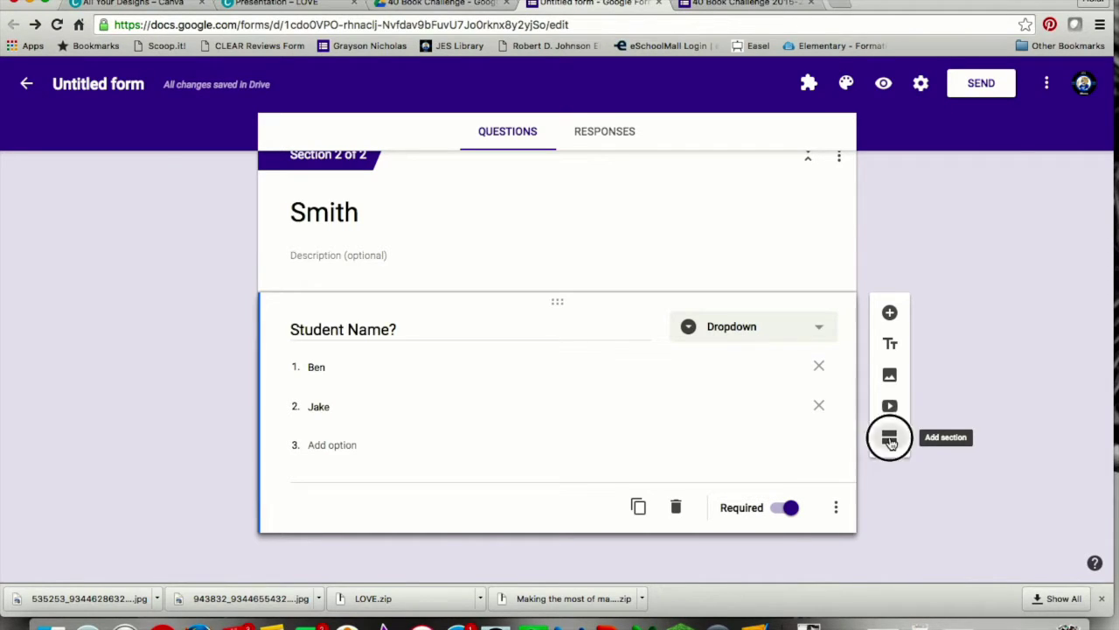
scroll(700, 311, up, 2)
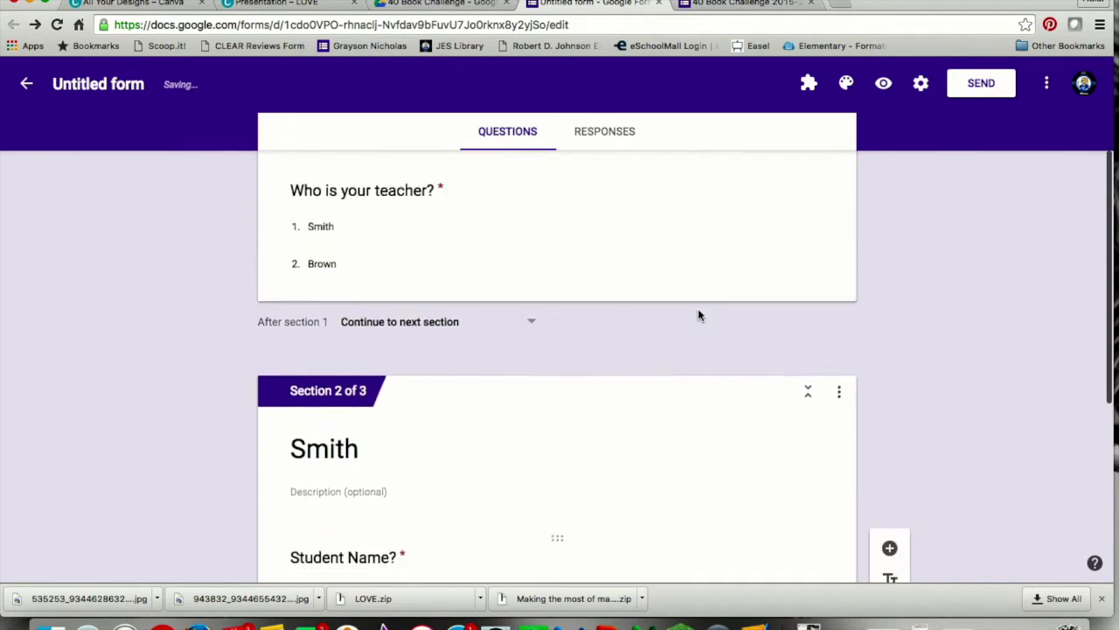
triple_click(485, 461)
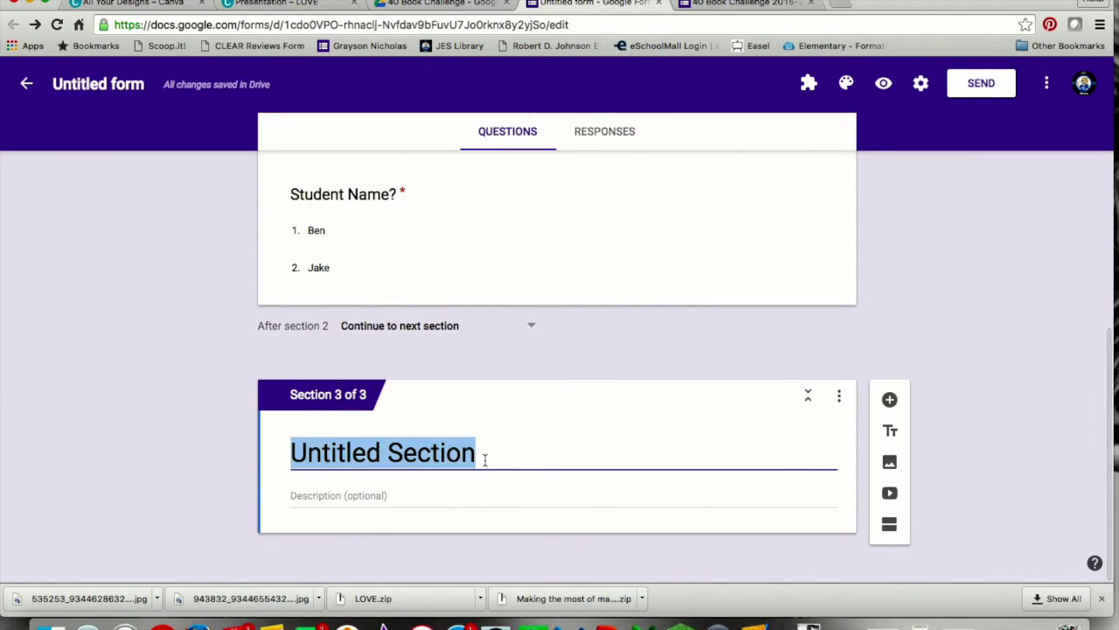
text(Brown)
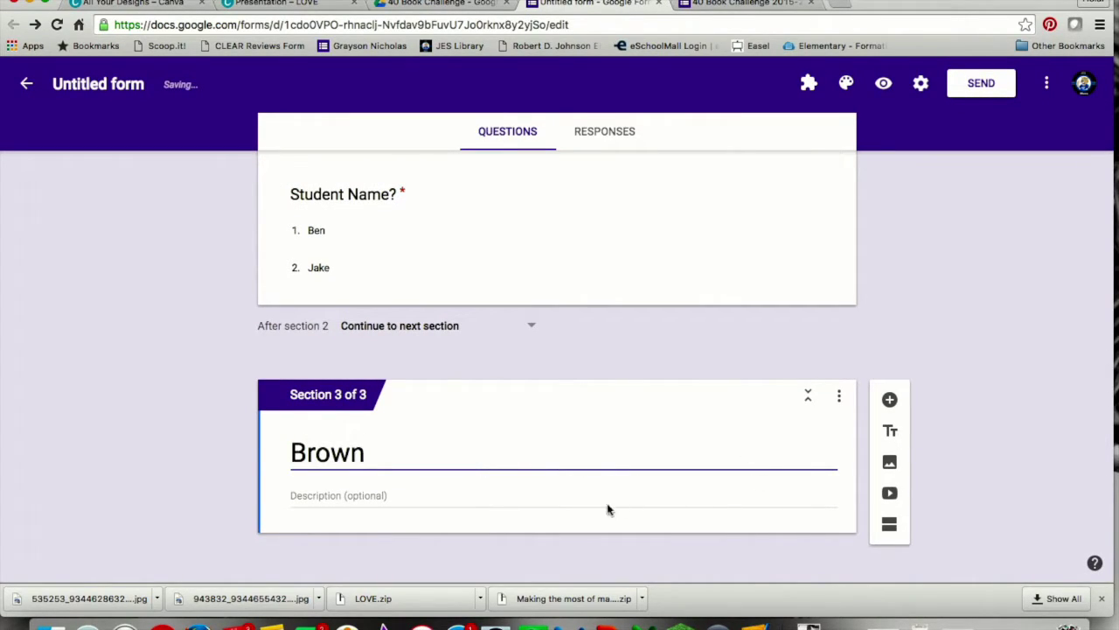
click(891, 401)
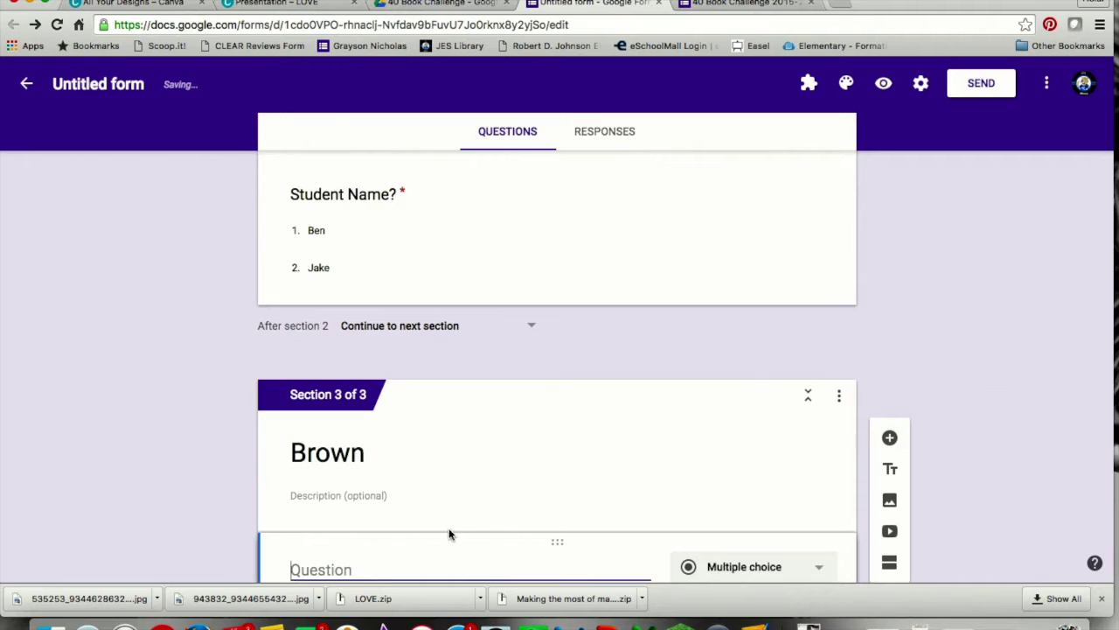
text(Name)
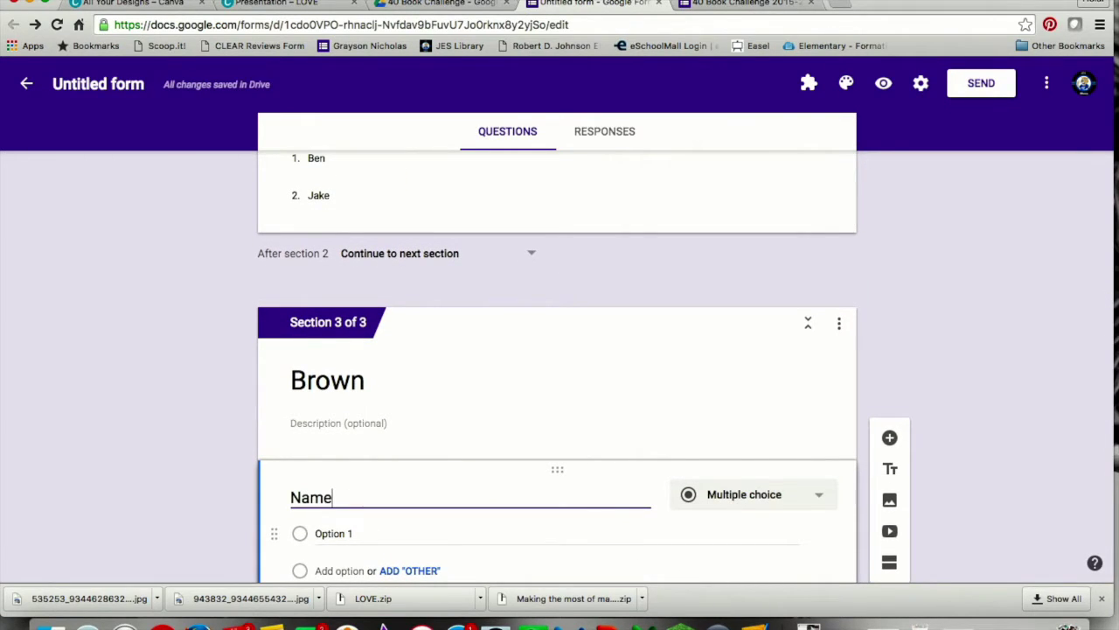
- Give the Name question two student-name choices and make it required
scroll(437, 516, down, 2)
click(356, 455)
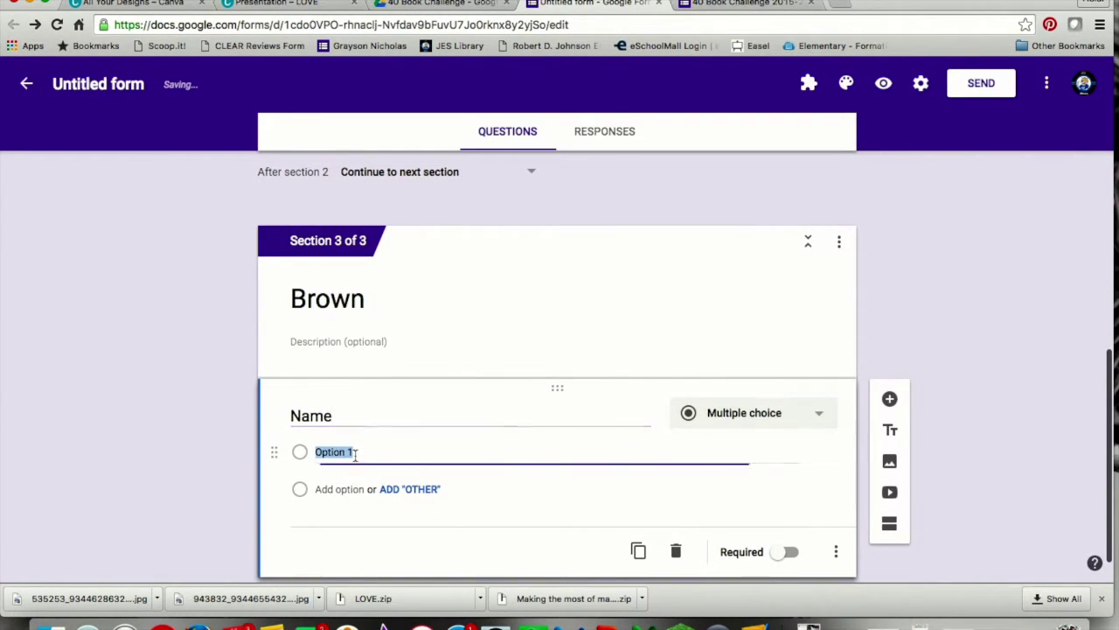
text(Jo)
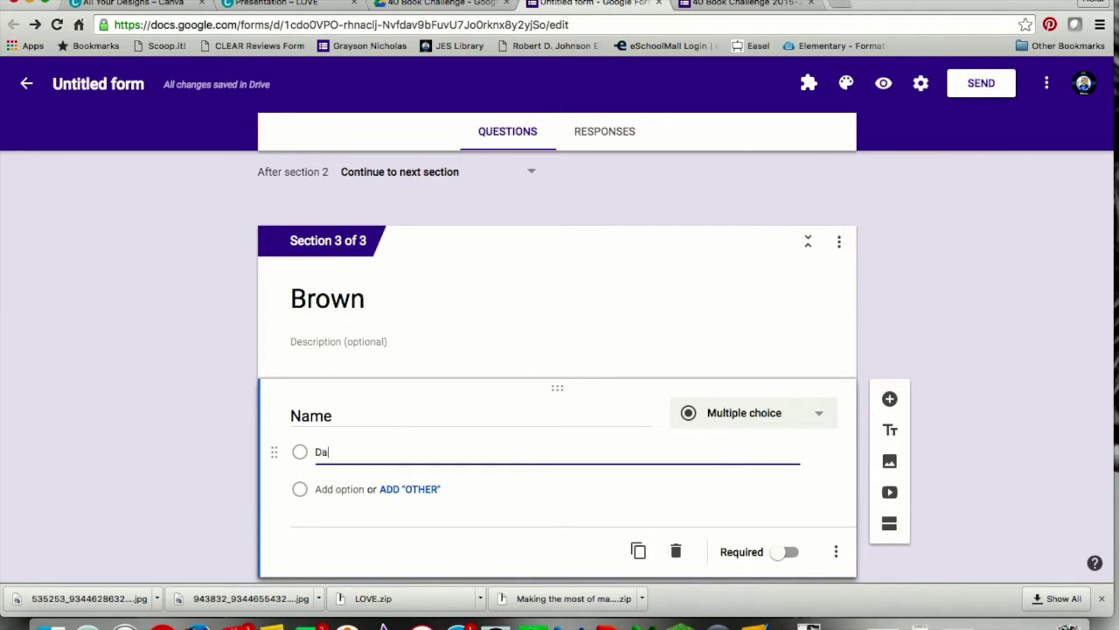
click(339, 489)
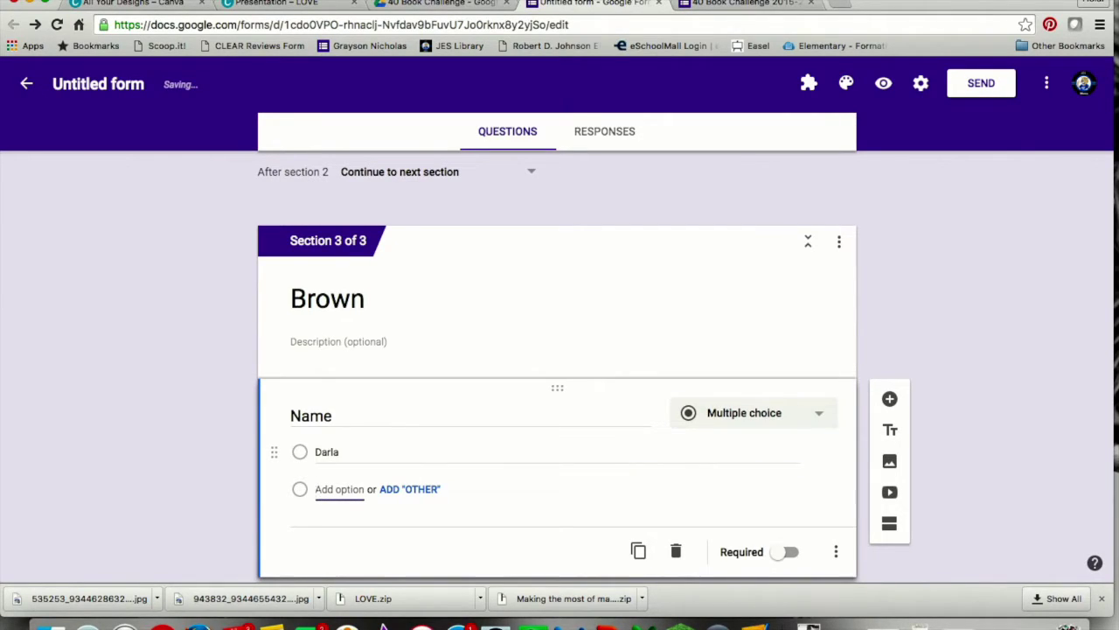
text(Karen)
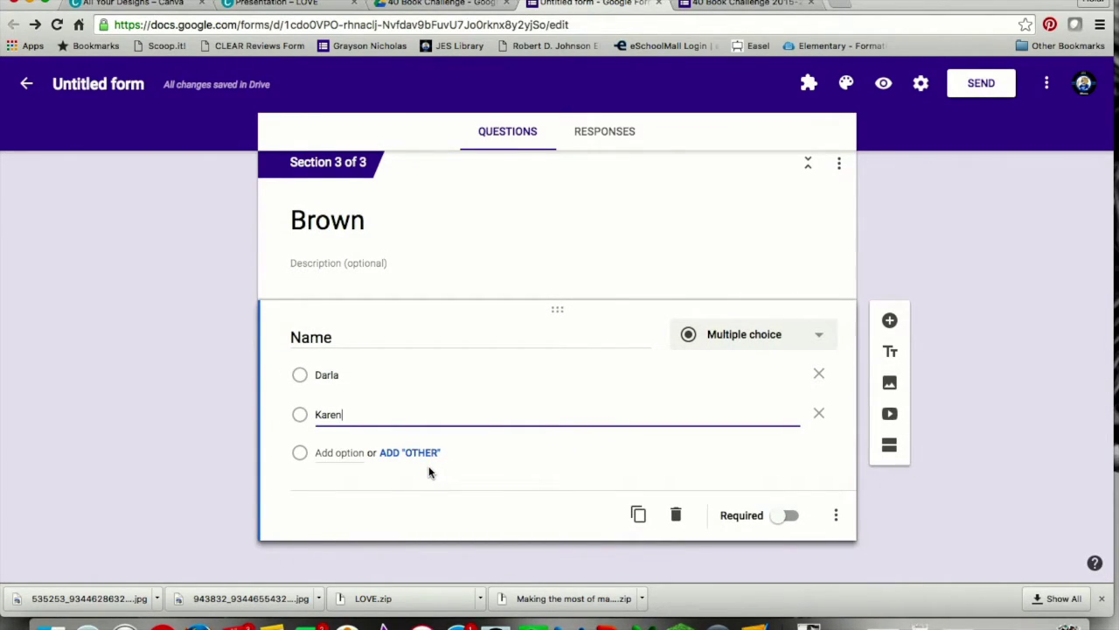
click(783, 516)
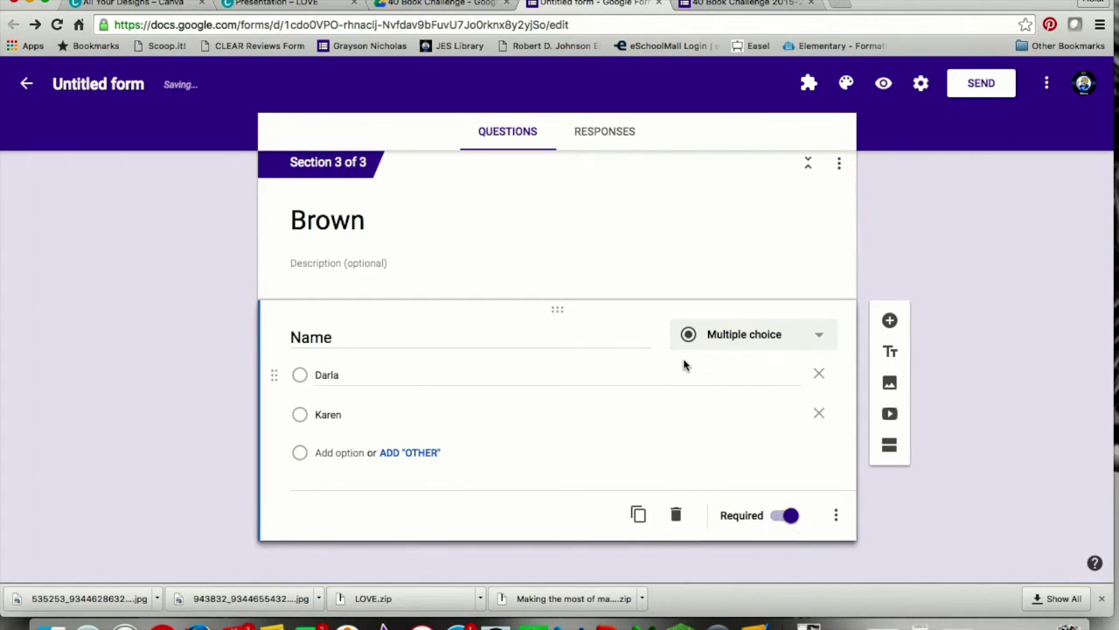
scroll(682, 360, up, 3)
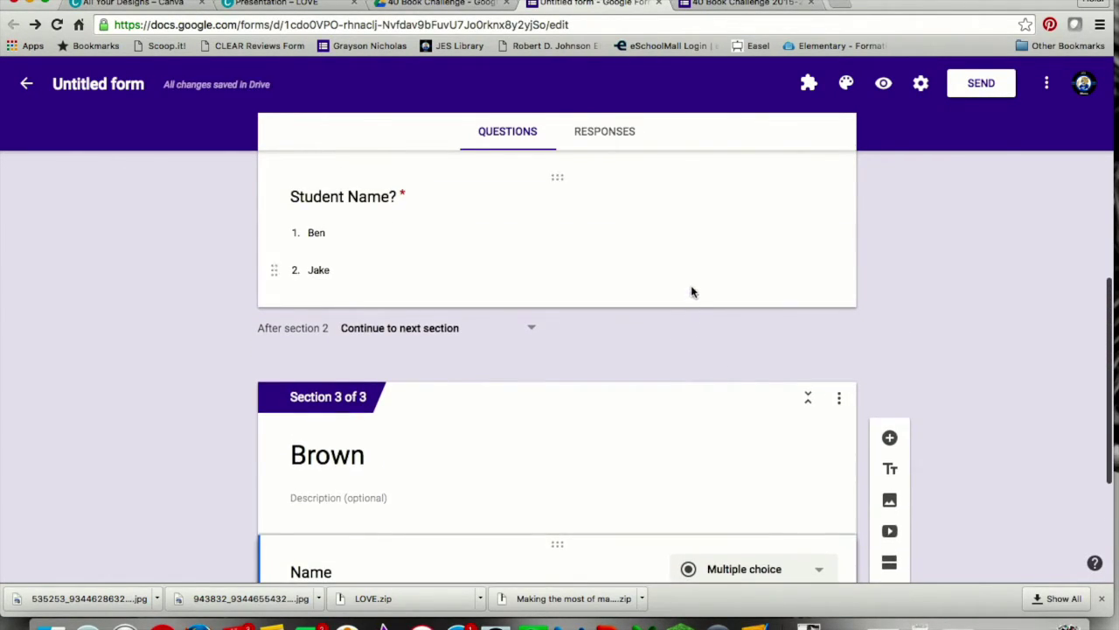
click(692, 287)
scroll(705, 411, down, 3)
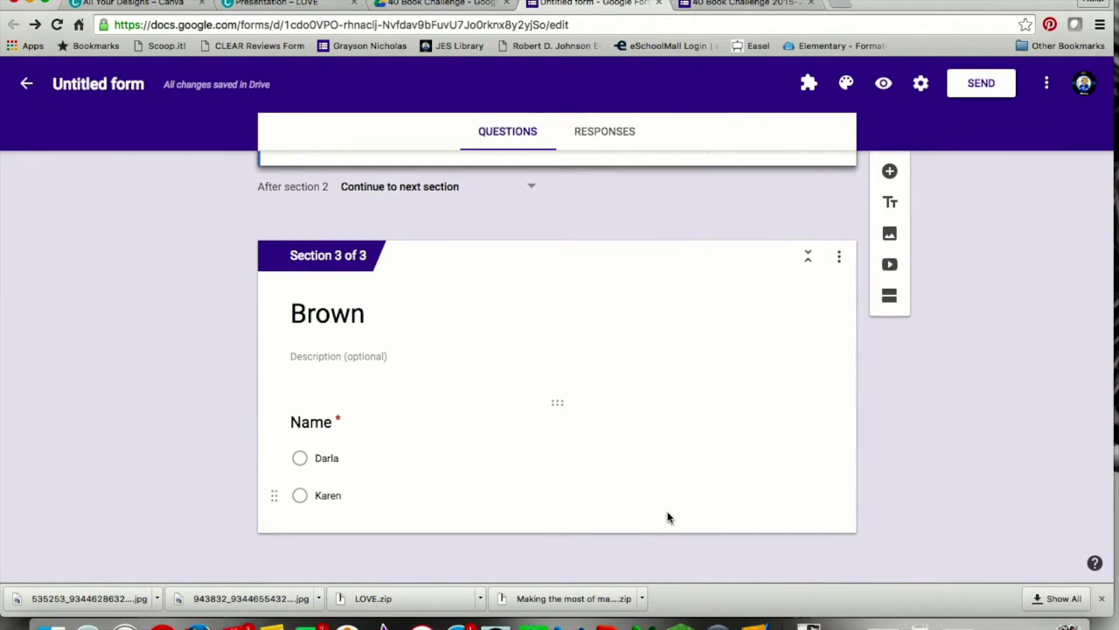
- Add a fourth section titled 'Book Information' after the Brown section
click(742, 474)
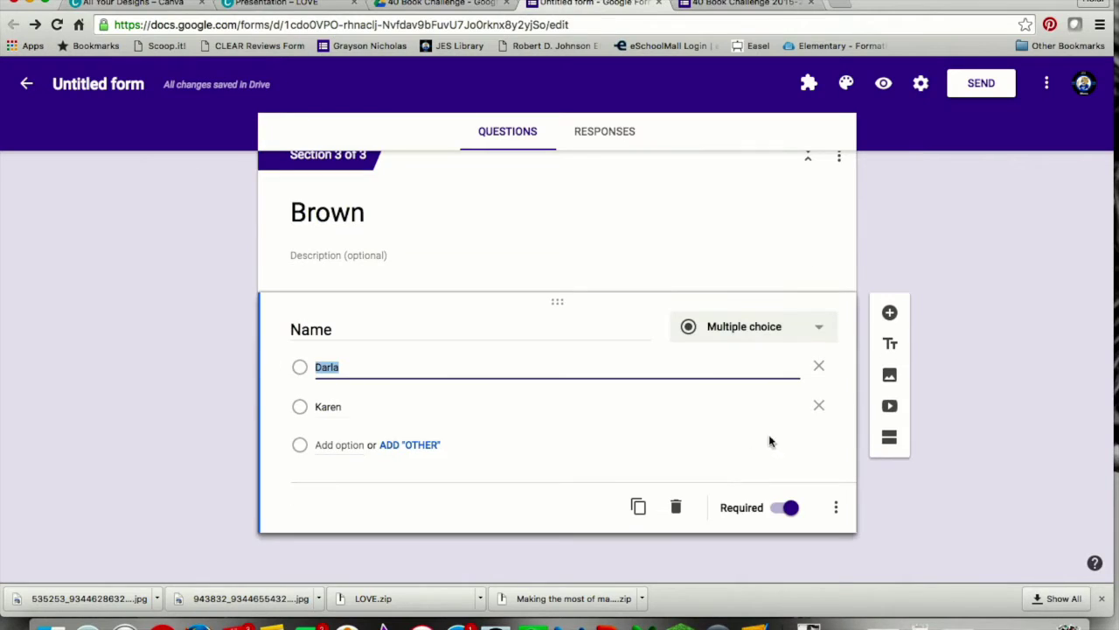
click(891, 437)
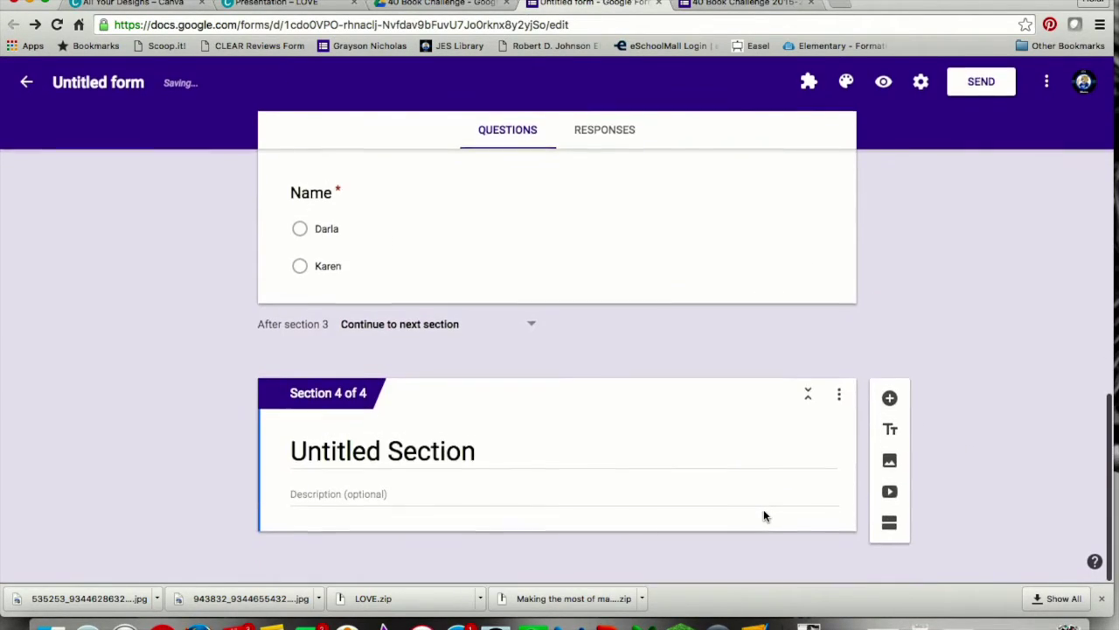
triple_click(428, 461)
text(Boo)
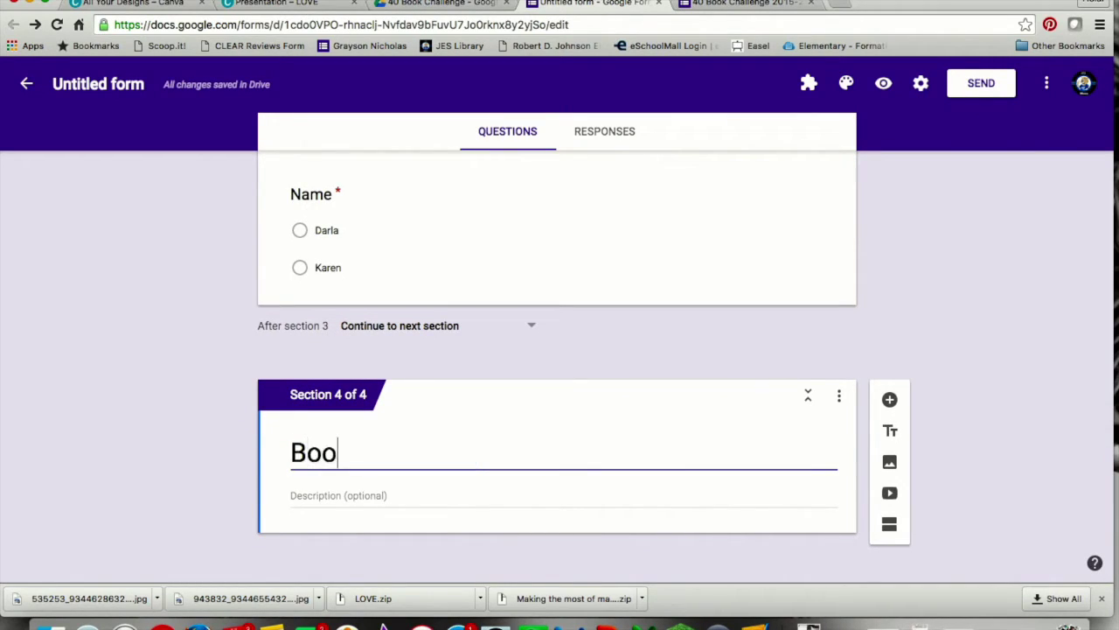
text(k Information)
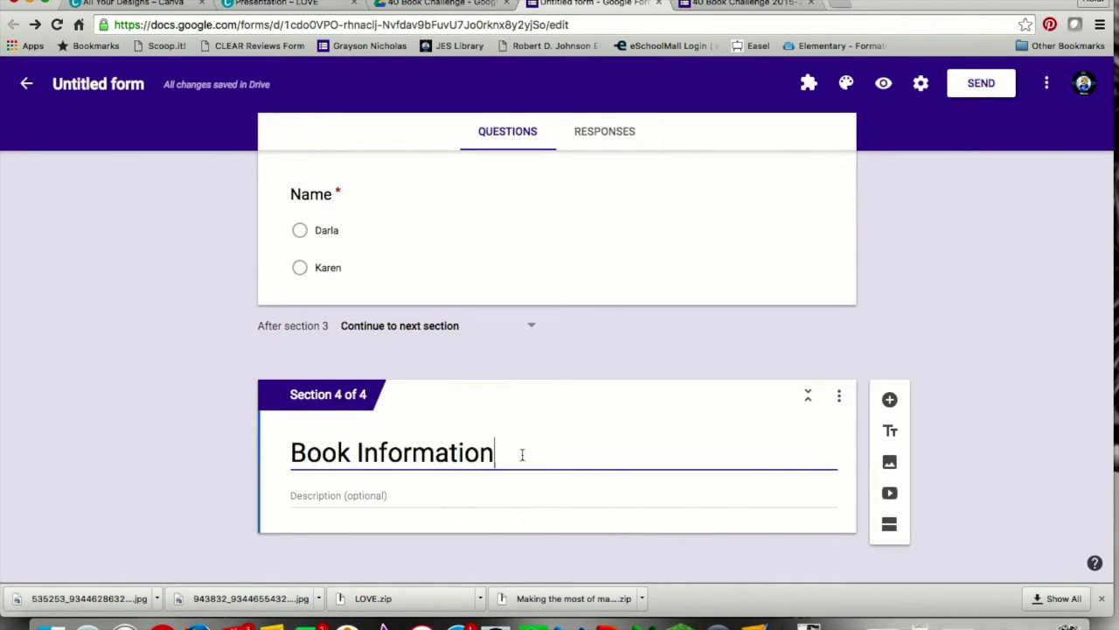
click(889, 399)
- Add a short-answer question 'Book title' to the Book Information section
text(Book title)
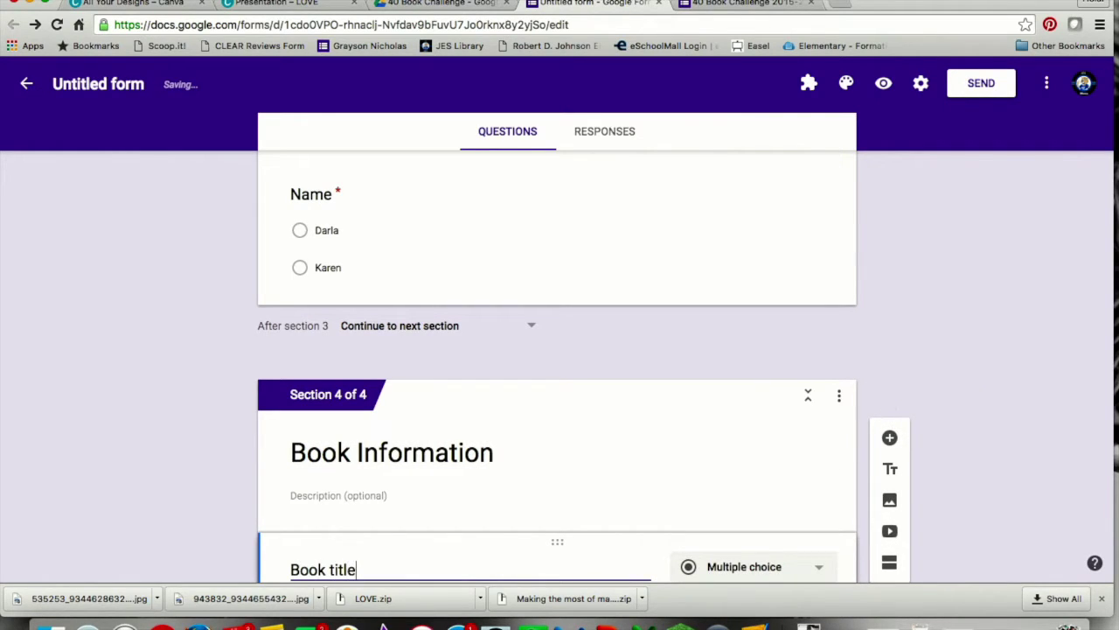
scroll(559, 350, down, 5)
click(782, 367)
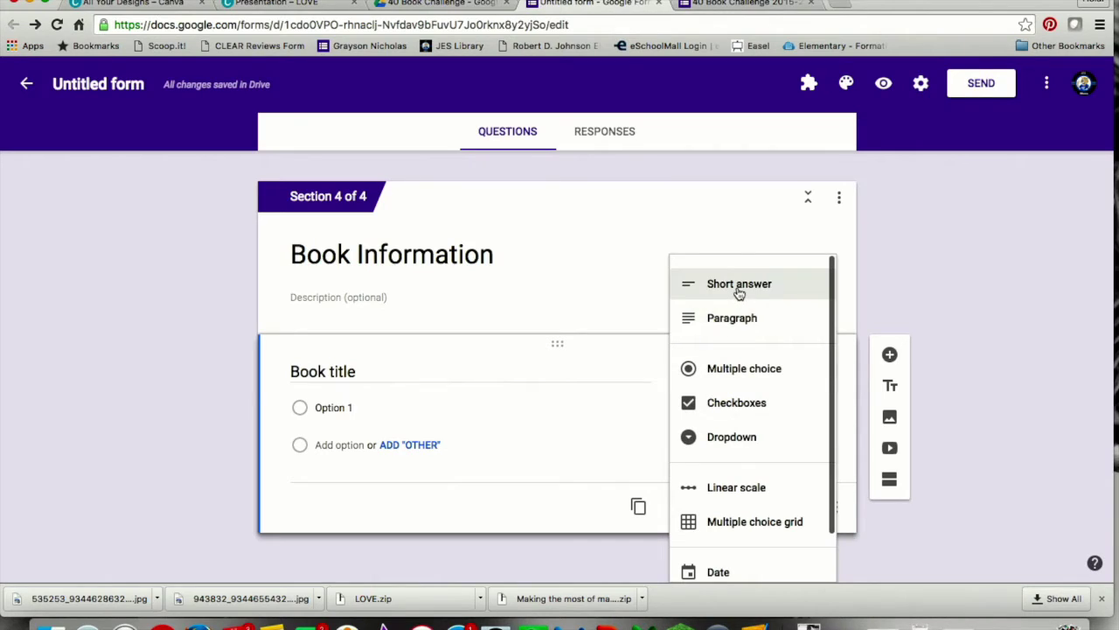
click(739, 289)
- Add a required short-answer question 'Author' below Book title
click(889, 385)
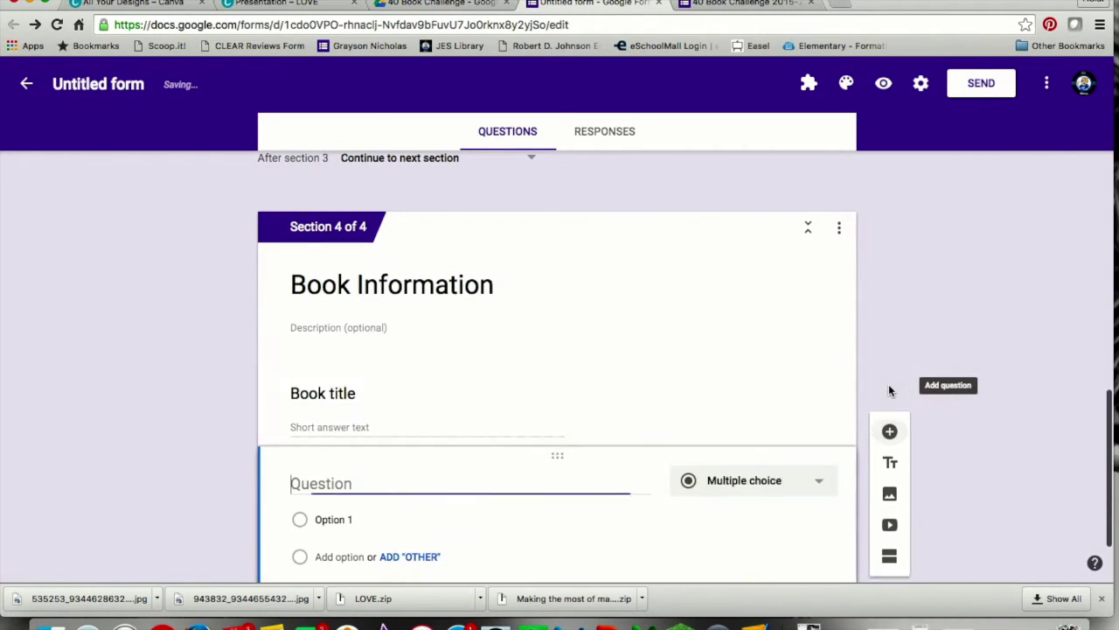
text(Author)
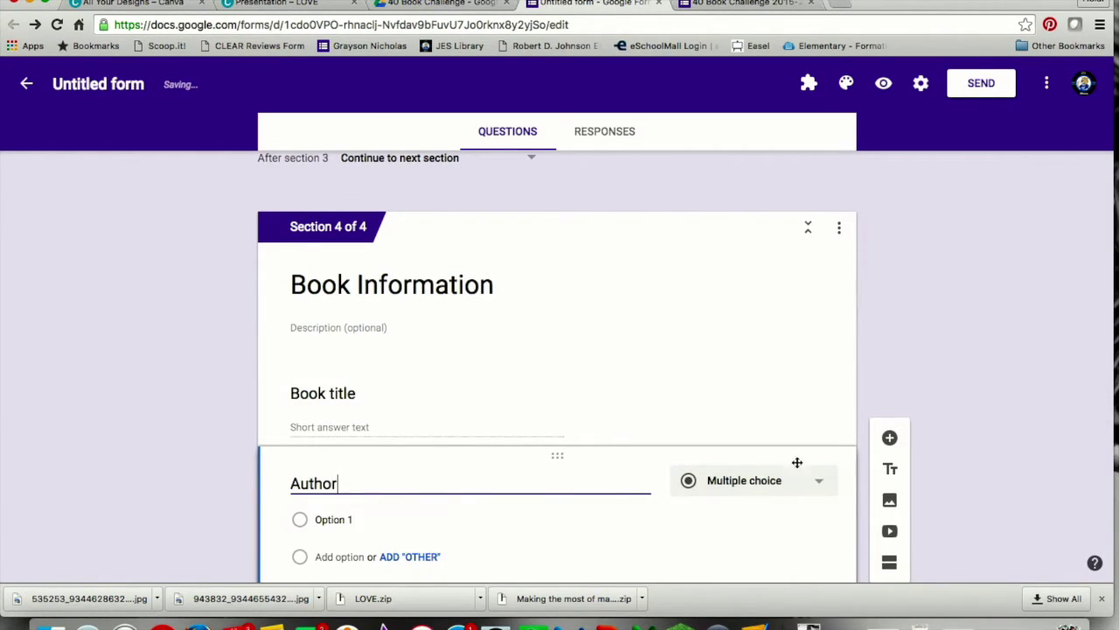
click(792, 491)
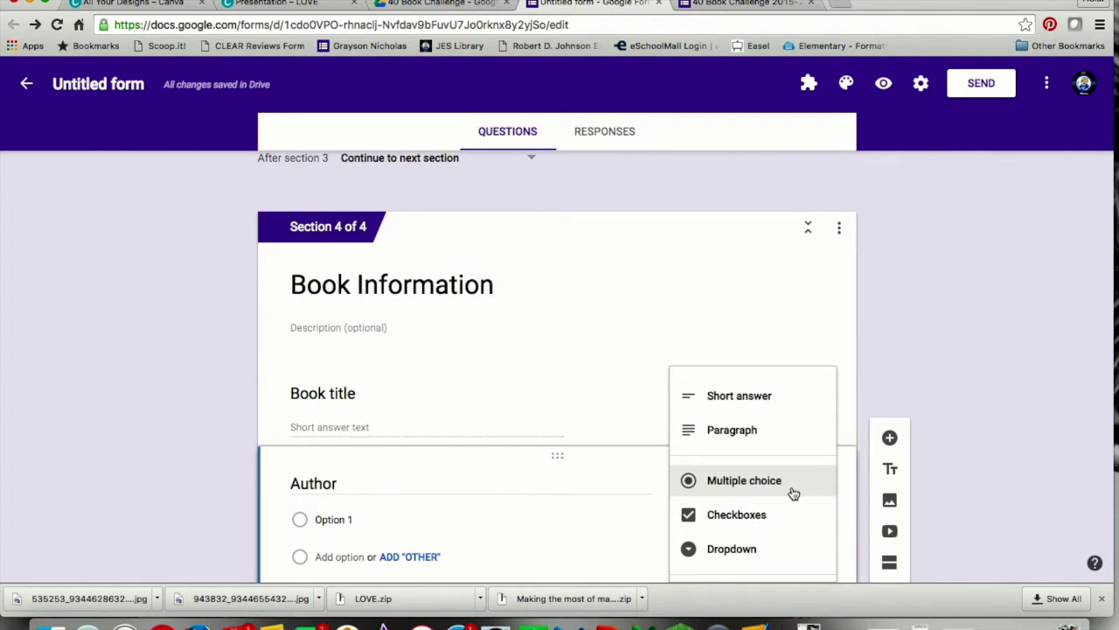
click(775, 404)
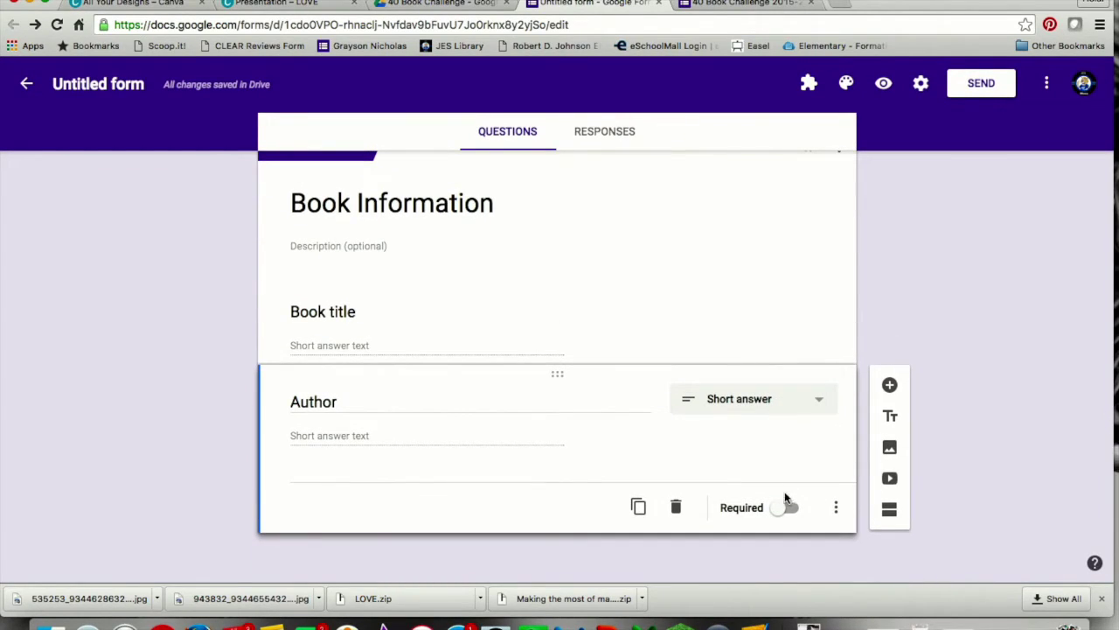
click(785, 509)
scroll(783, 512, up, 20)
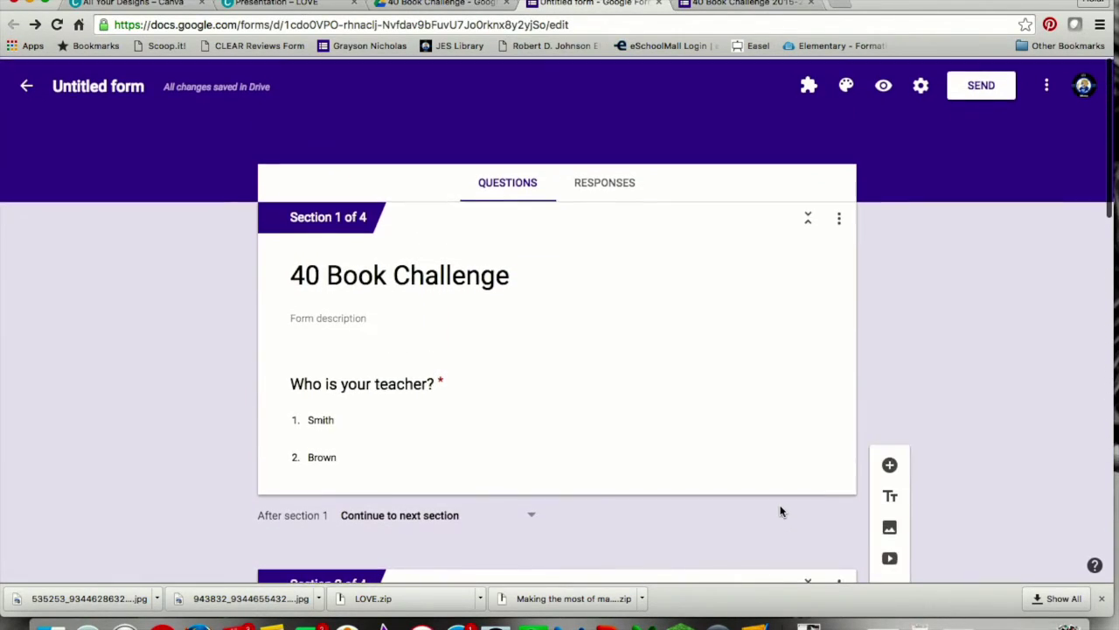
- Route the Smith answer to section 2 (Smith) and Brown to section 3 (Brown)
scroll(782, 511, down, 2)
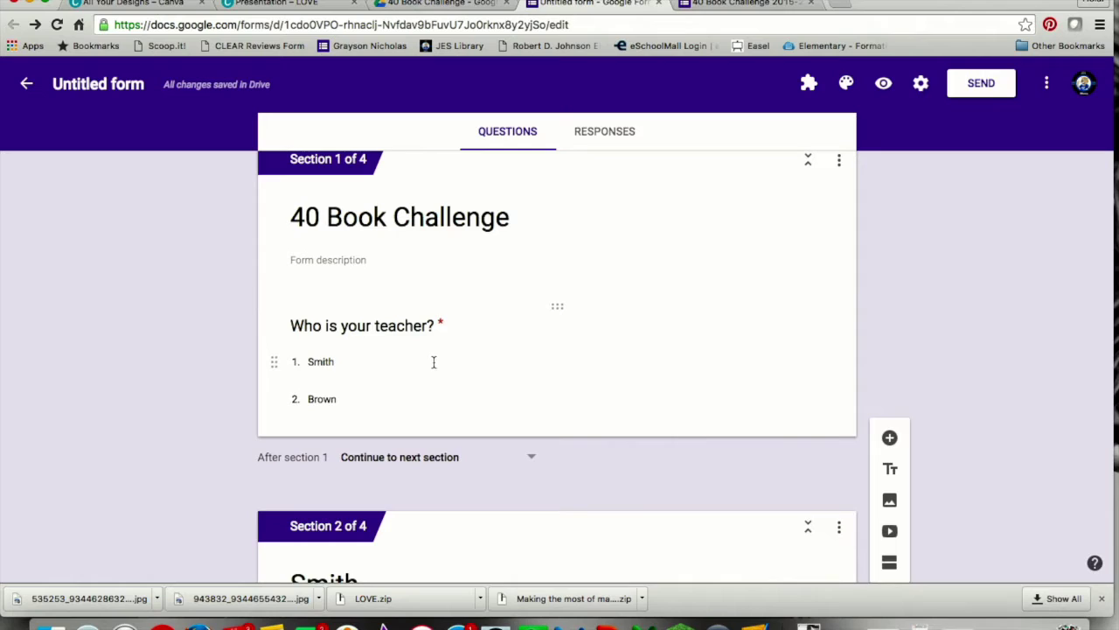
click(433, 362)
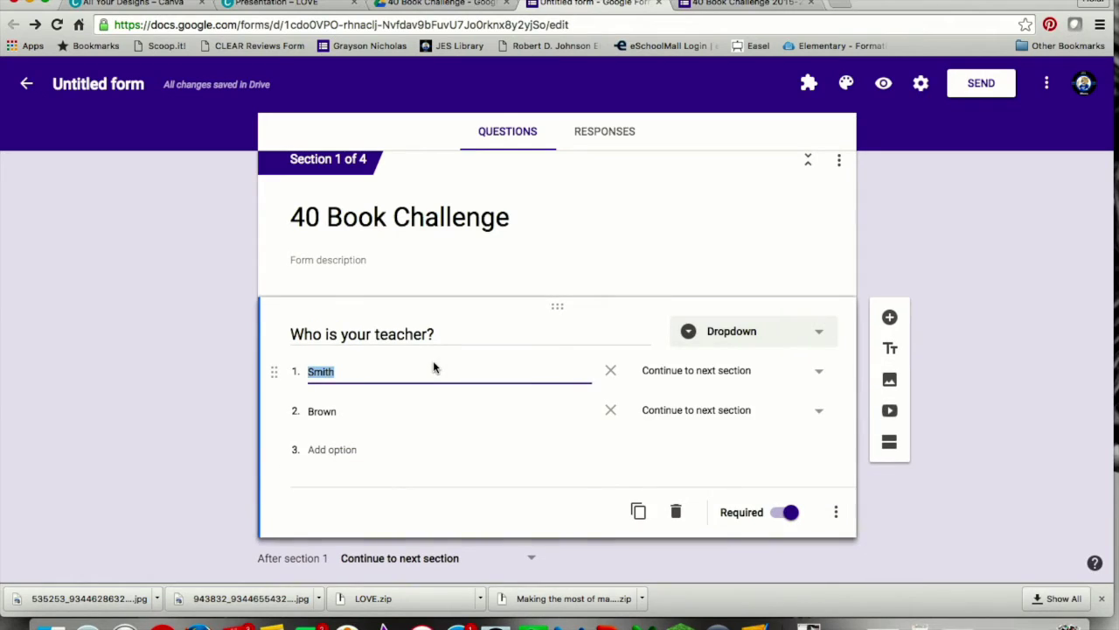
click(711, 377)
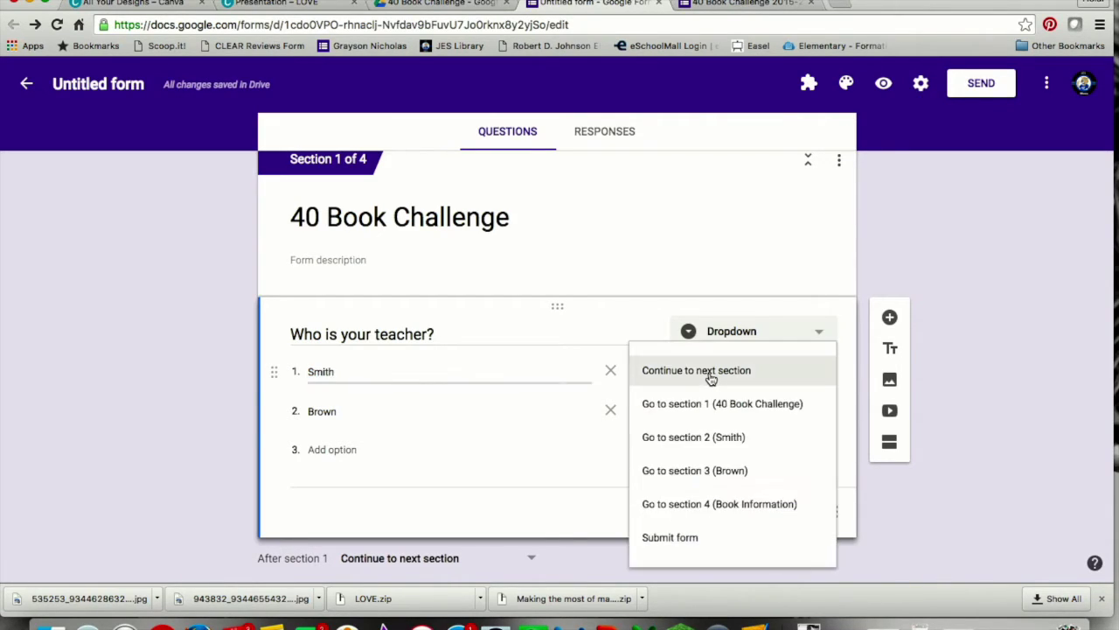
click(725, 444)
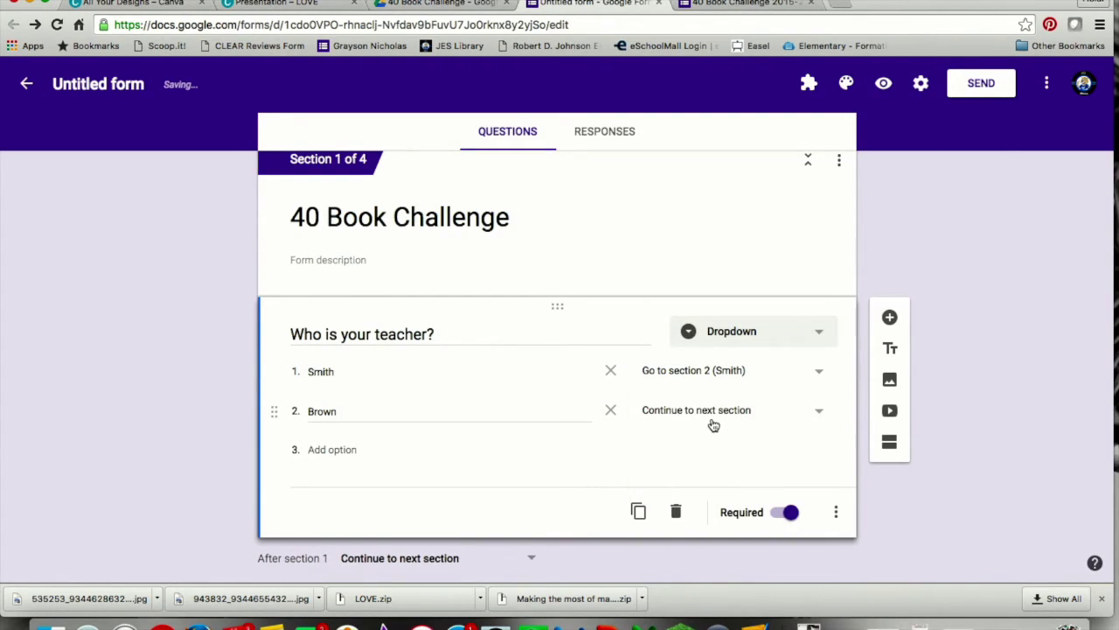
click(713, 420)
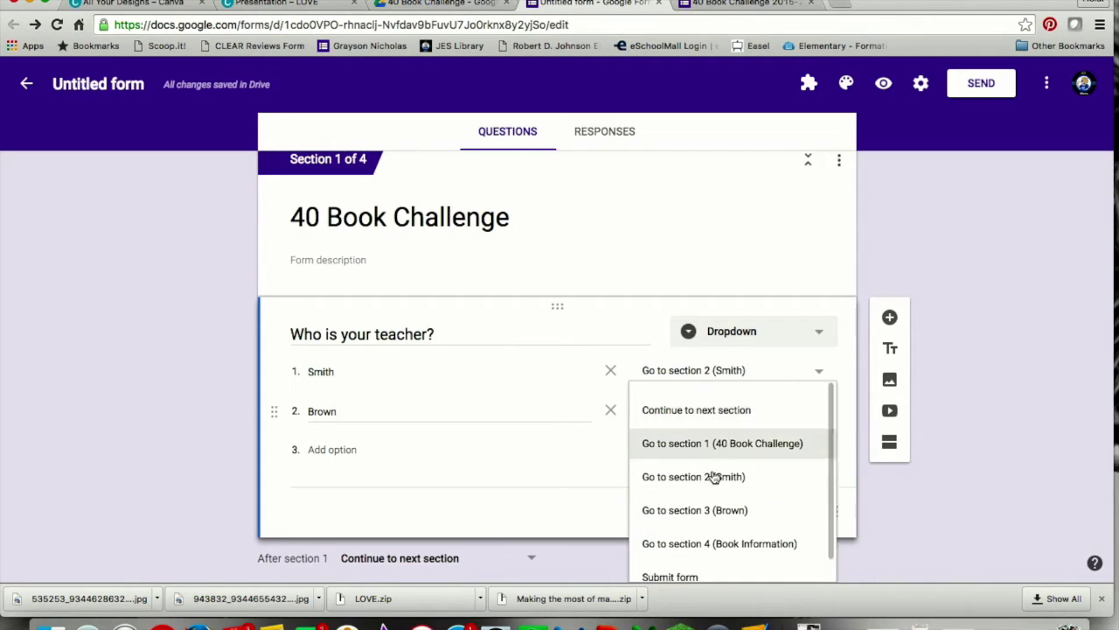
click(713, 518)
scroll(712, 516, down, 4)
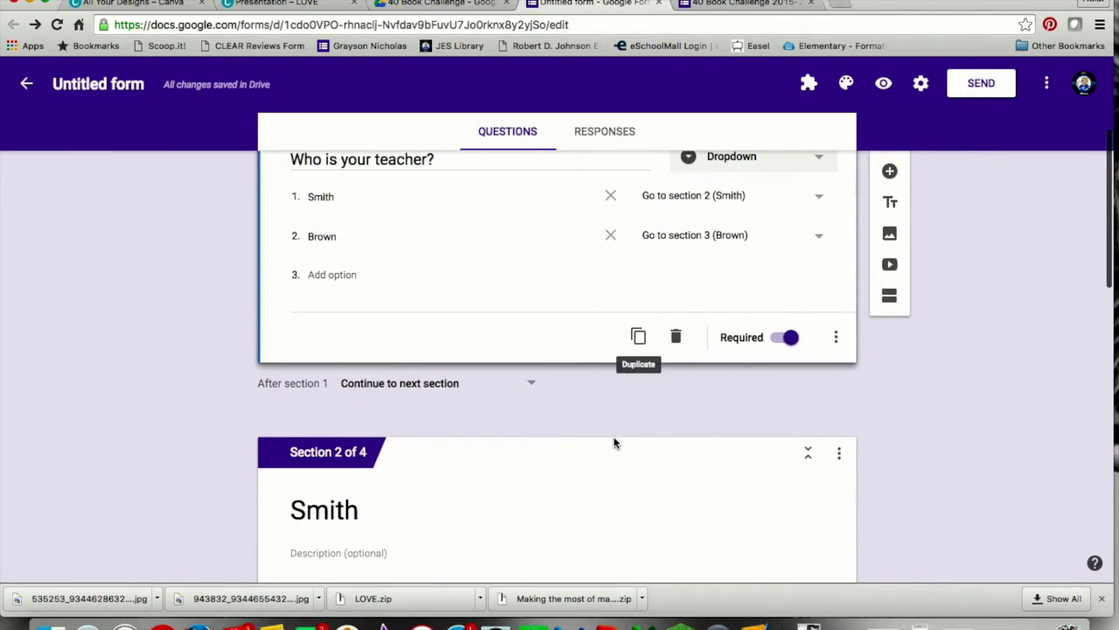
scroll(628, 488, down, 3)
scroll(627, 489, down, 2)
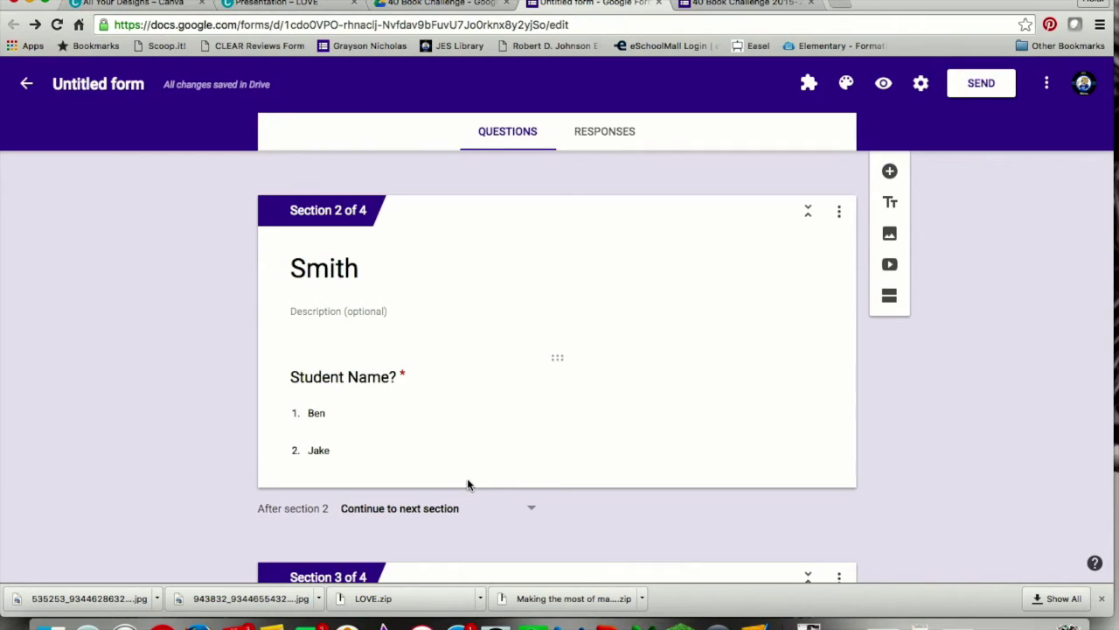
- Set section 2 (Smith) to continue to section 4 (Book Information)
click(469, 506)
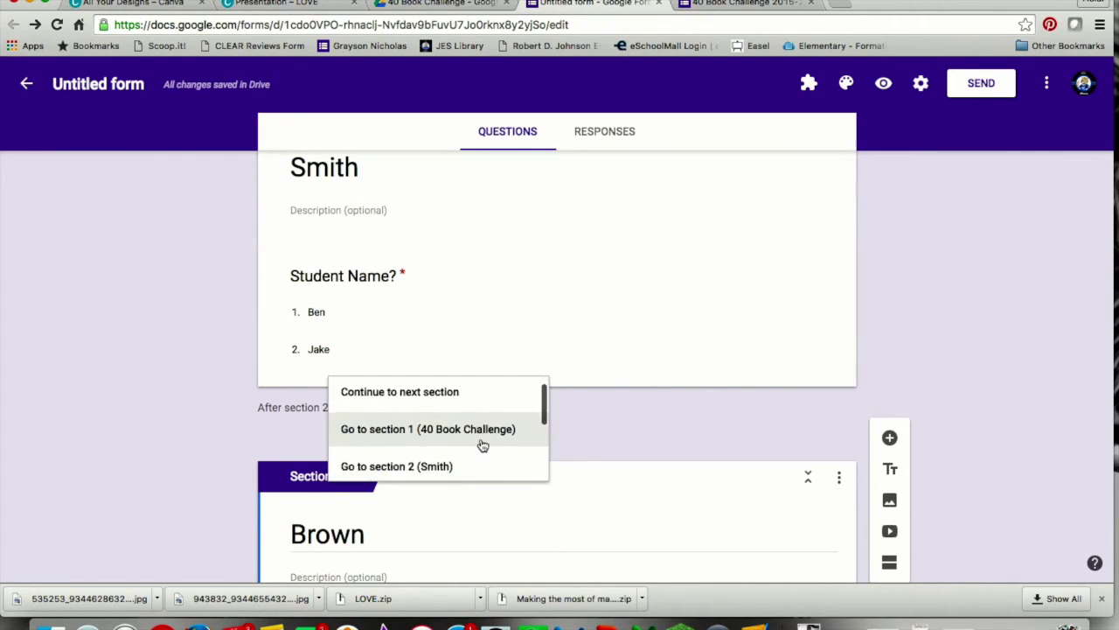
scroll(481, 445, down, 3)
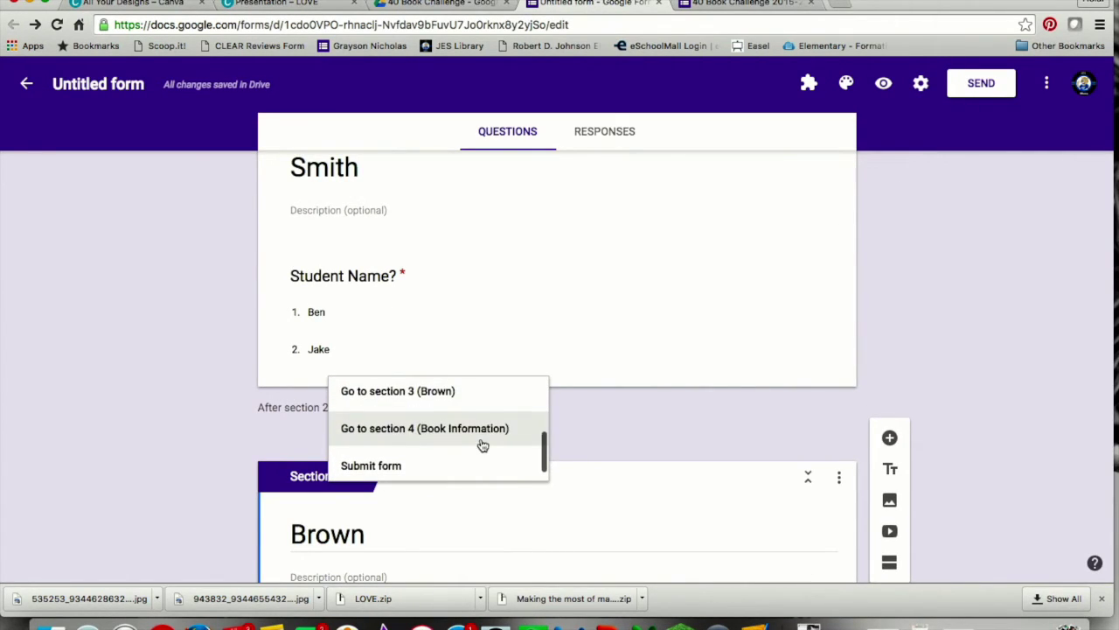
click(482, 428)
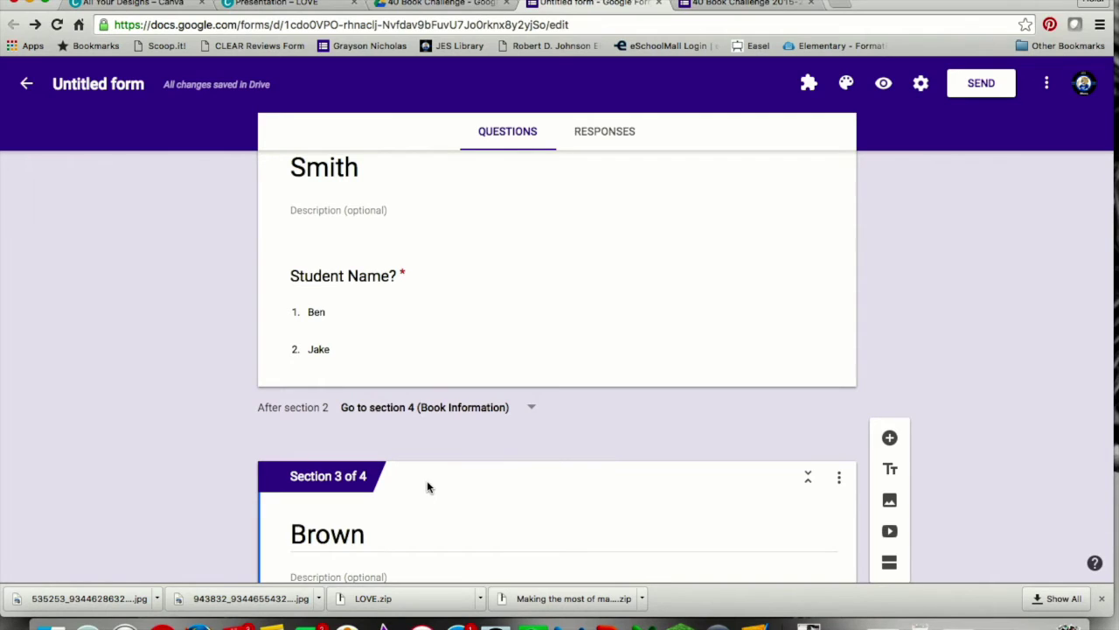
scroll(439, 363, down, 3)
scroll(439, 364, down, 3)
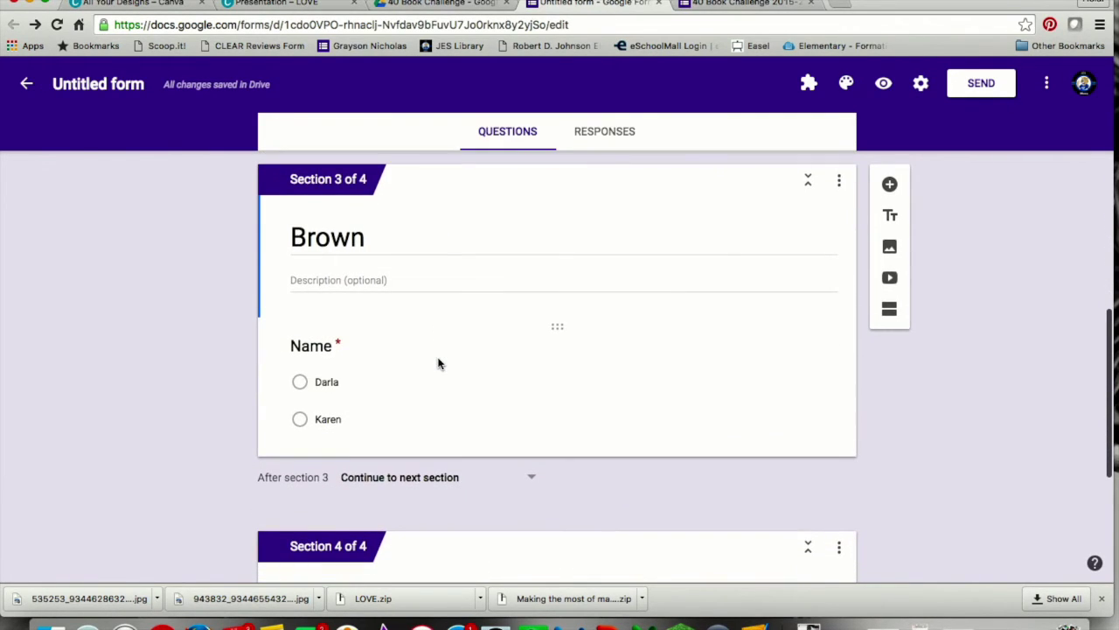
scroll(437, 360, down, 1)
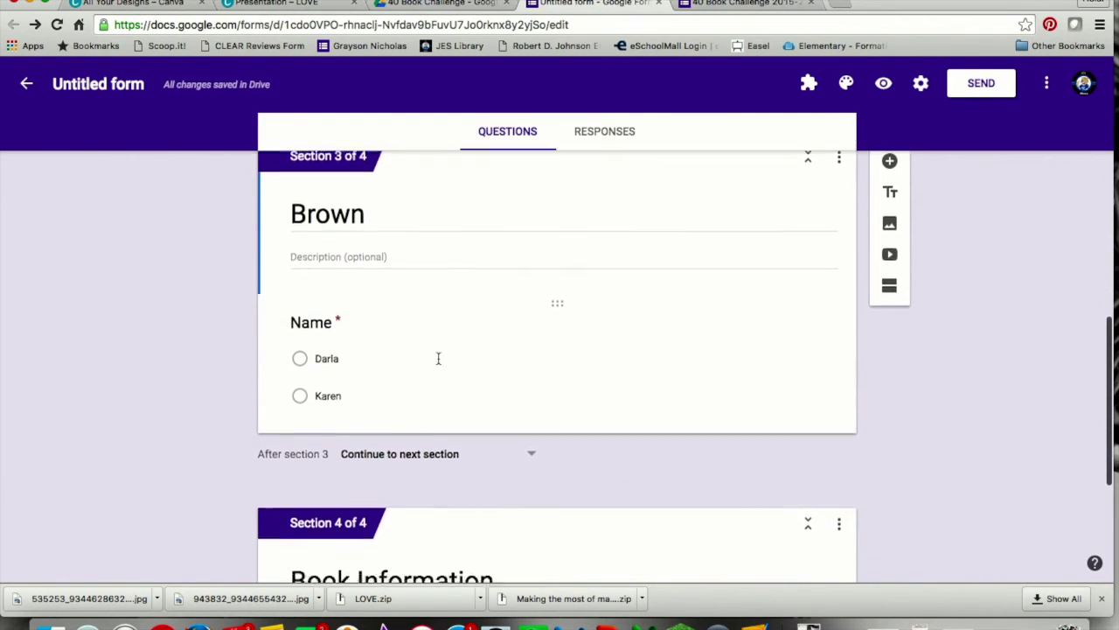
- Set section 3 (Brown) to continue to section 4 (Book Information)
click(447, 451)
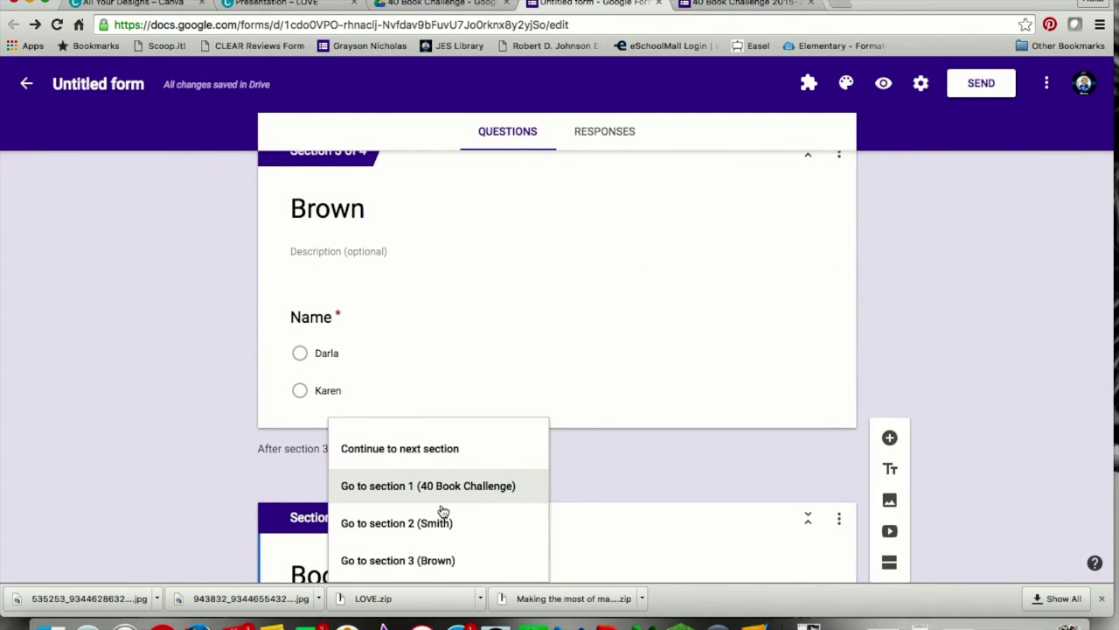
scroll(443, 511, down, 3)
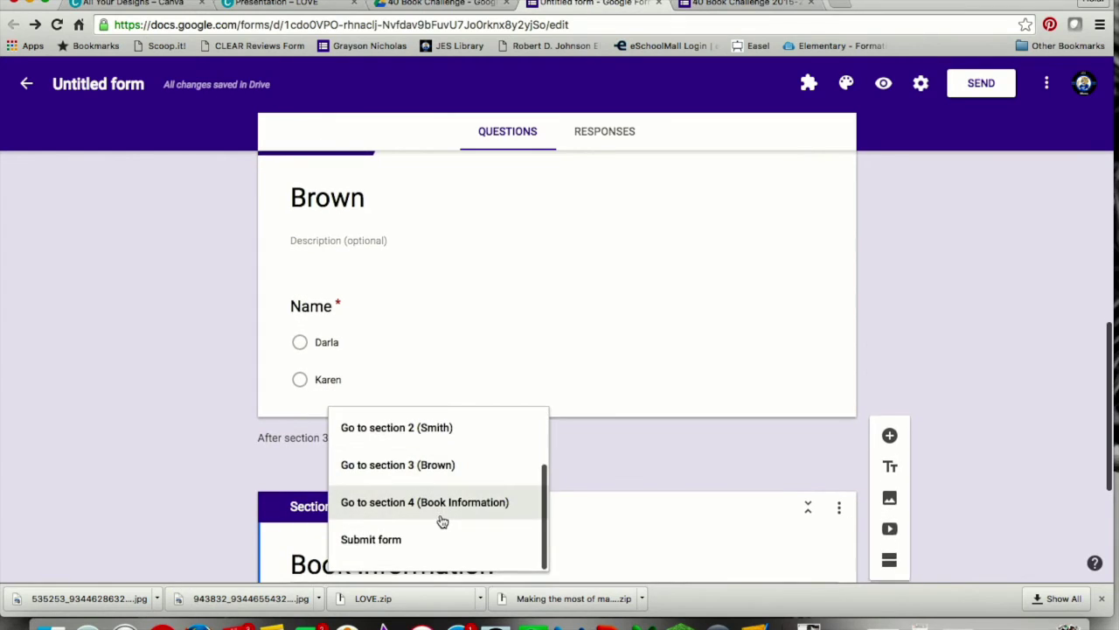
click(440, 503)
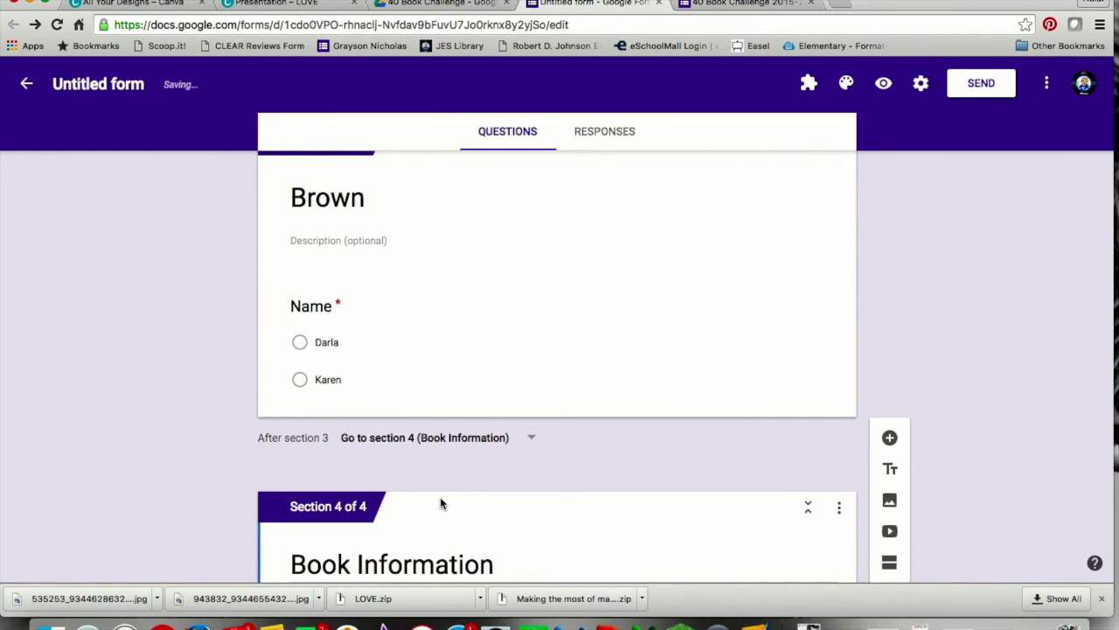
scroll(441, 498, down, 5)
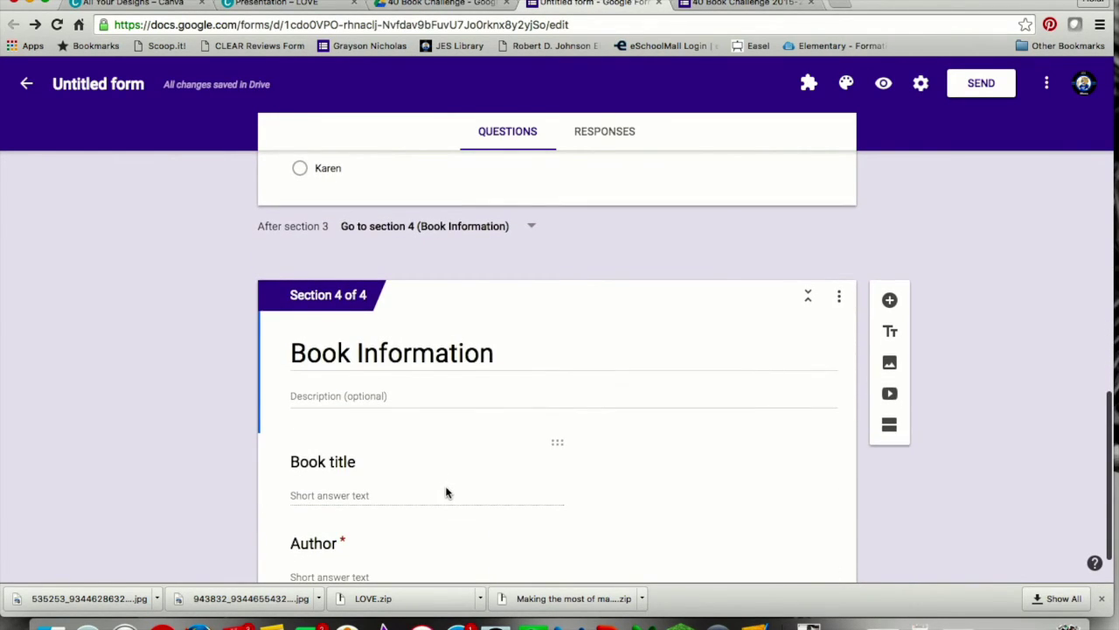
scroll(446, 493, down, 2)
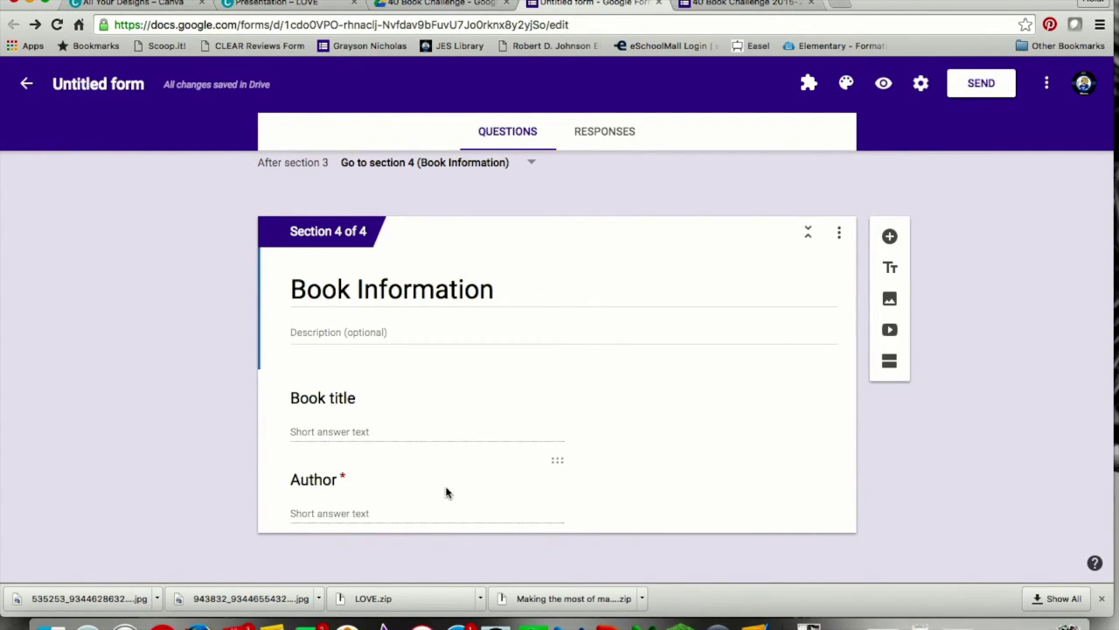
scroll(446, 492, up, 2)
scroll(445, 492, down, 2)
scroll(445, 493, up, 8)
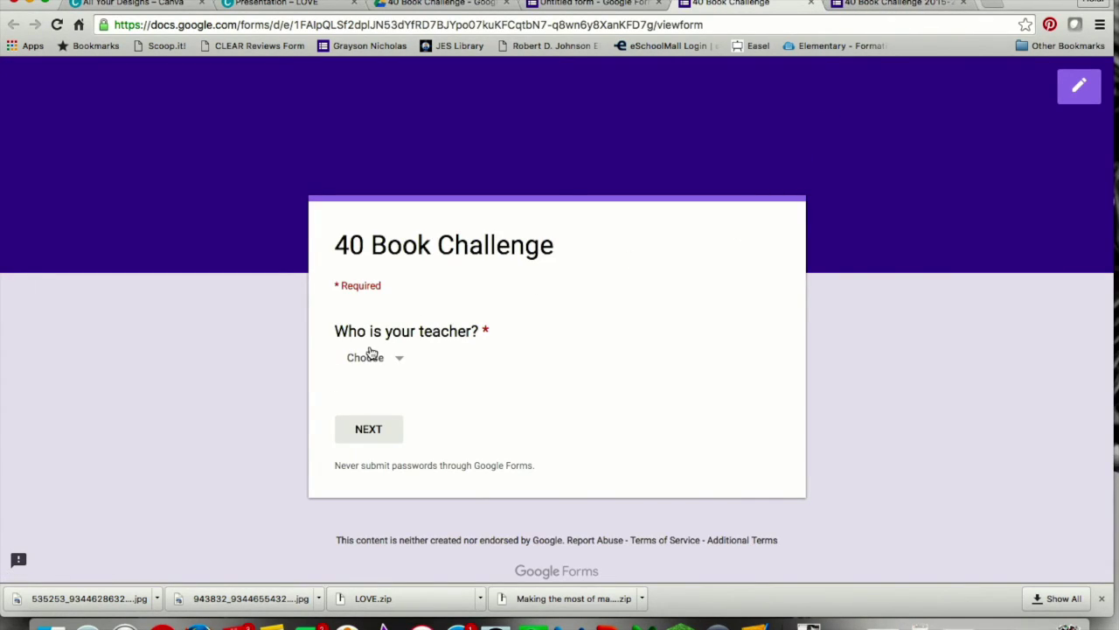
- In the live form, answer Smith, pick the first student, and reach Book Information
click(395, 360)
click(375, 411)
click(368, 427)
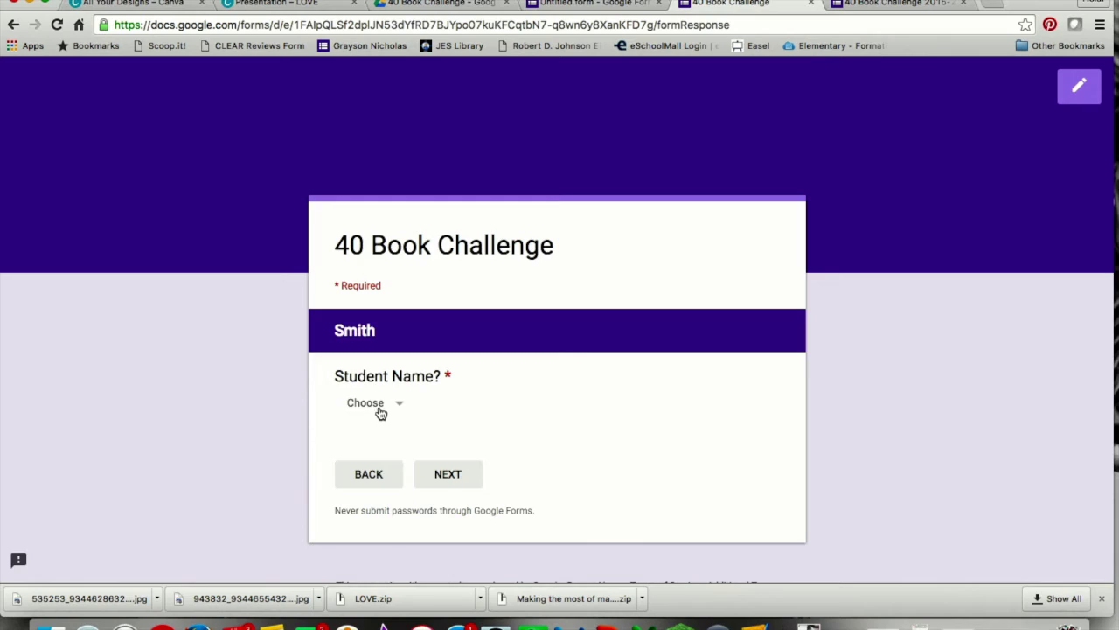
click(378, 410)
click(376, 454)
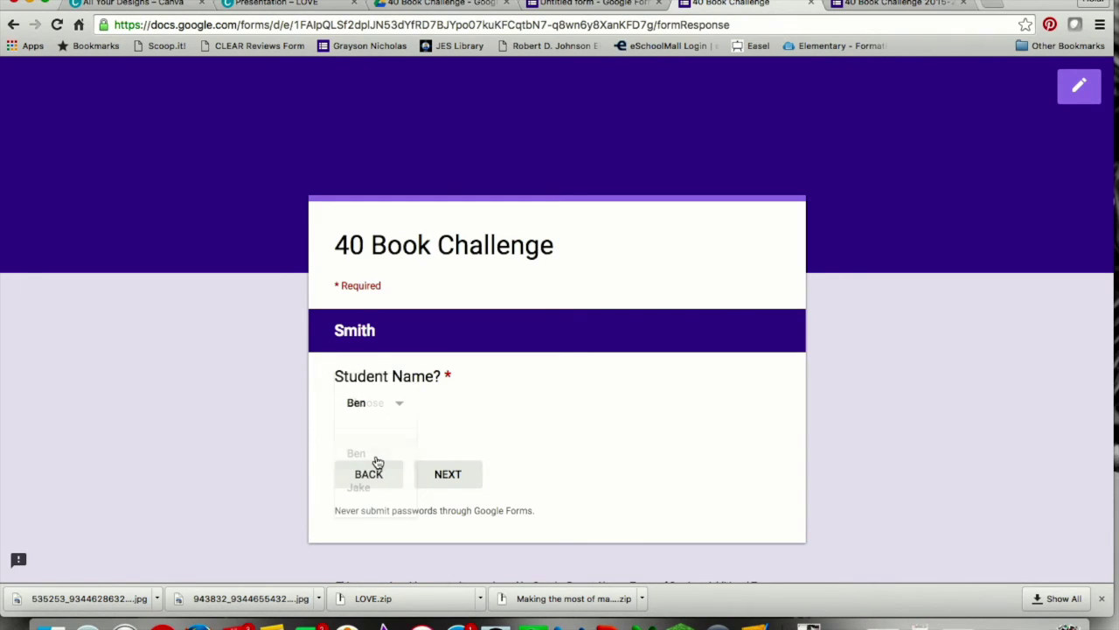
click(464, 473)
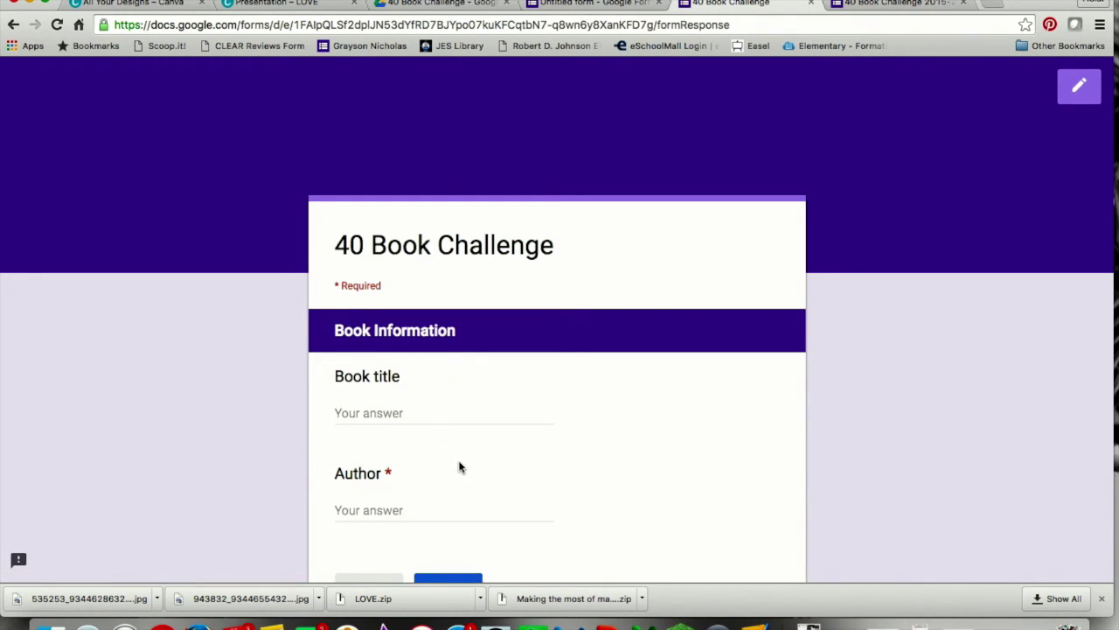
- Fill Book title and Author with test text and submit the response
click(414, 412)
text(fhjkdfhfjk)
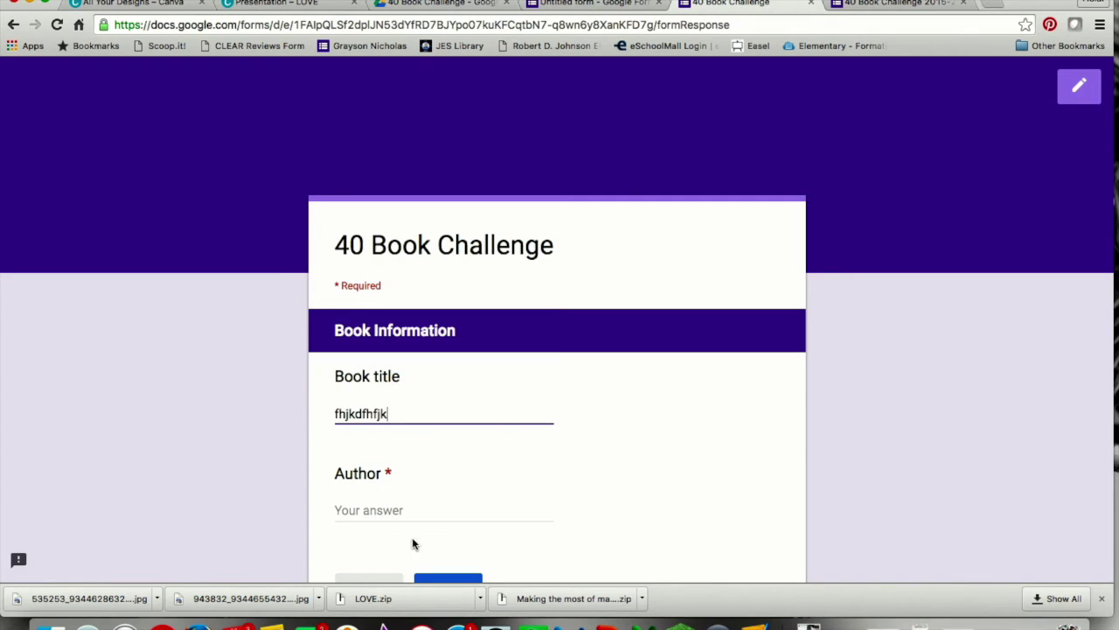
right_click(379, 513)
key(Up)
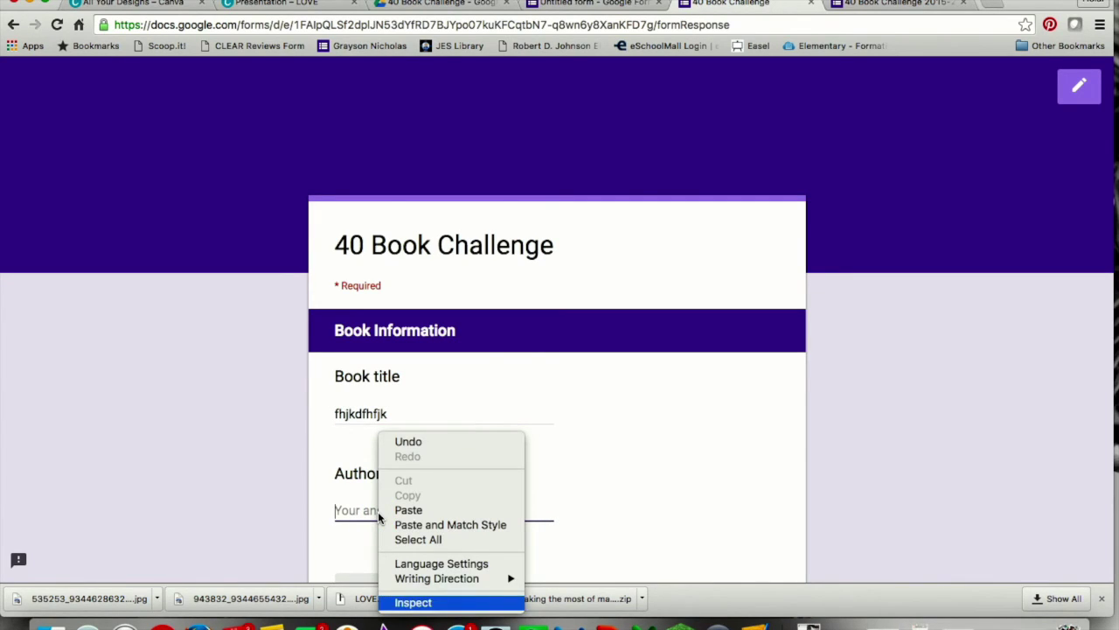
key(Escape)
text(fdfd)
scroll(418, 523, down, 2)
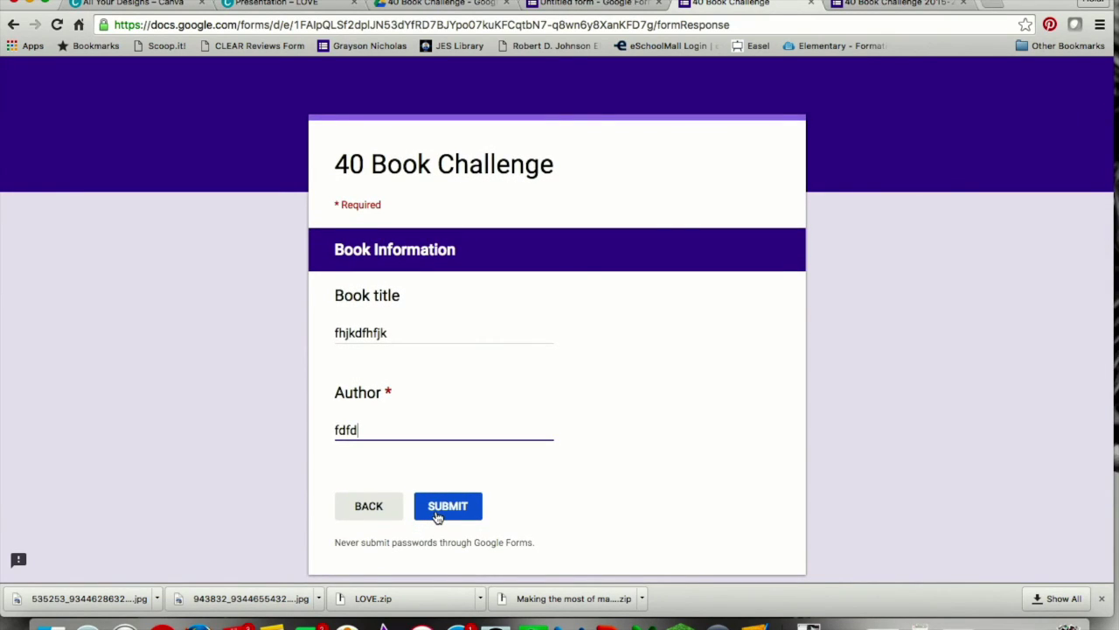
click(438, 516)
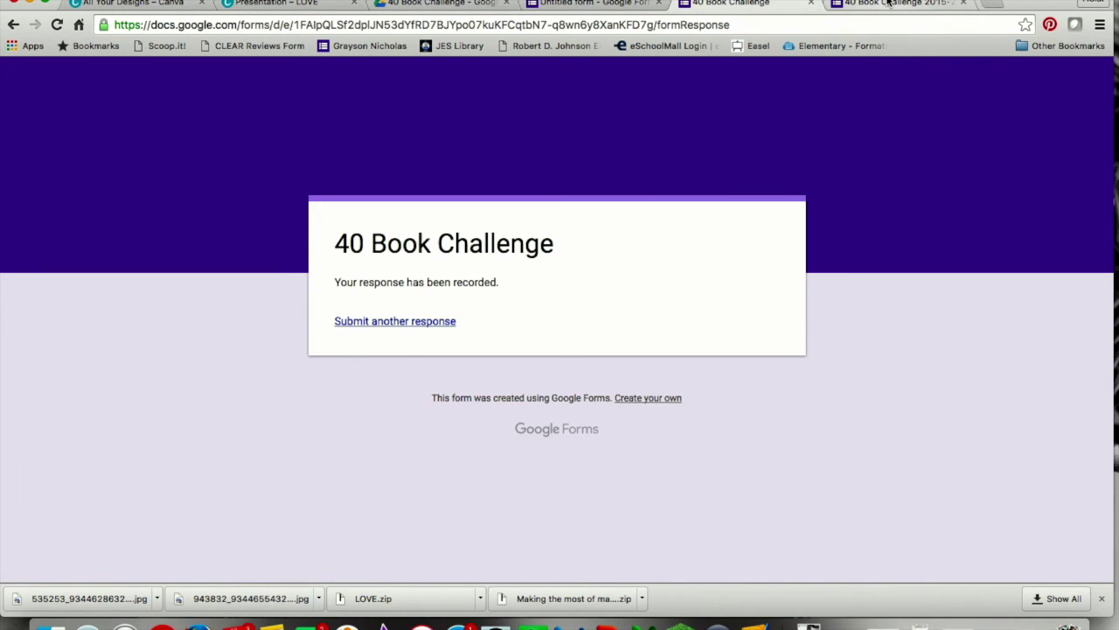
- Open the form's Responses summary showing 1 response, with the teacher question charted as 100% Smith
click(616, 5)
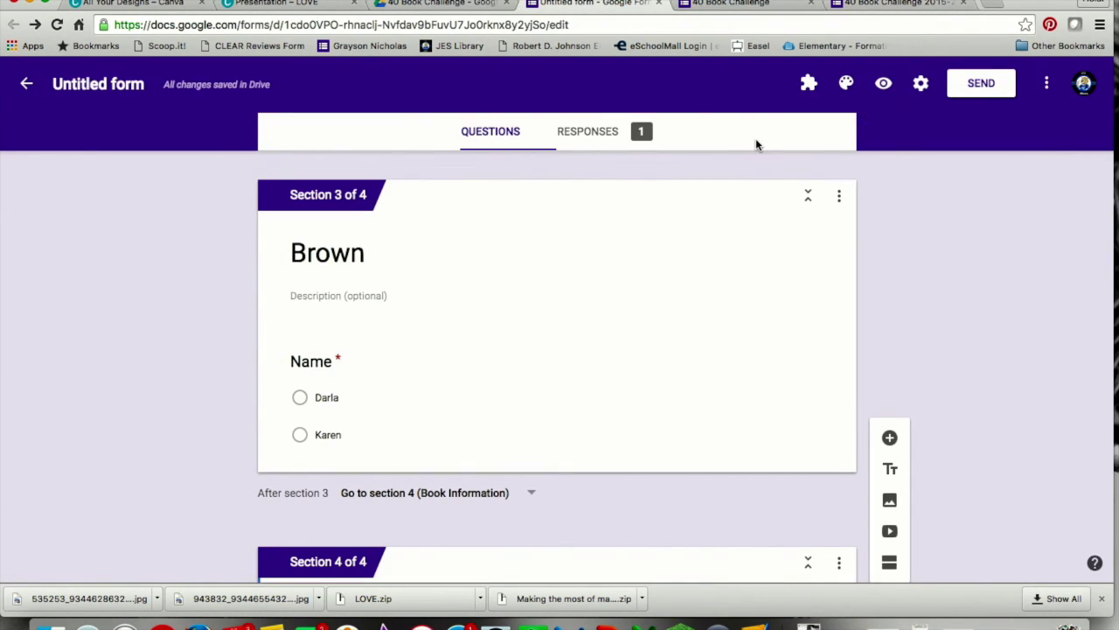
click(621, 140)
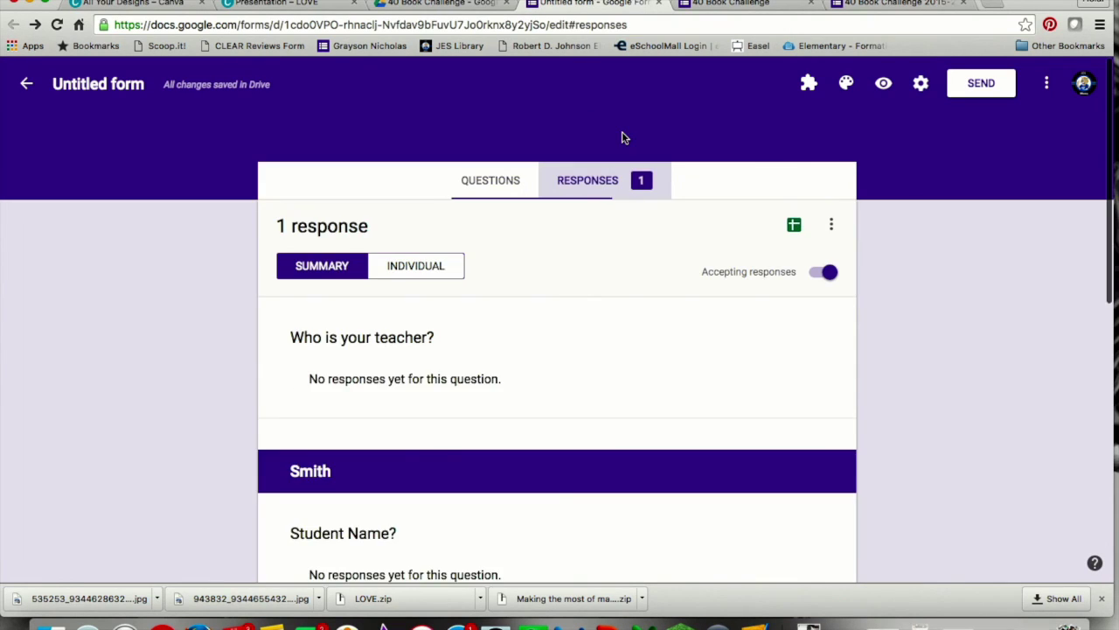
scroll(567, 424, down, 1)
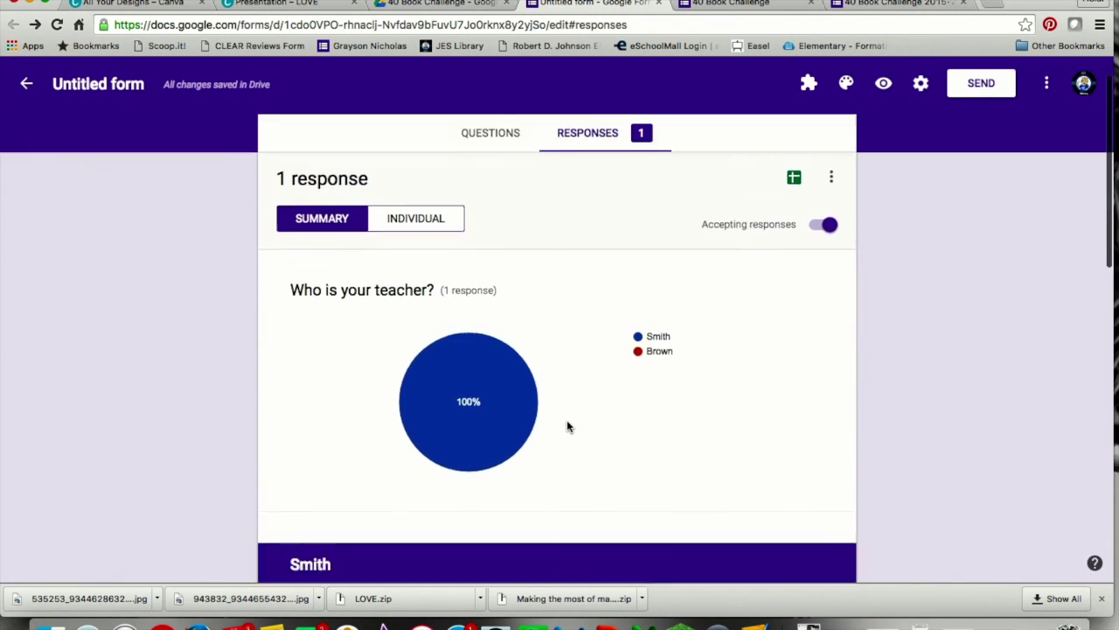
scroll(567, 427, down, 6)
scroll(568, 427, up, 7)
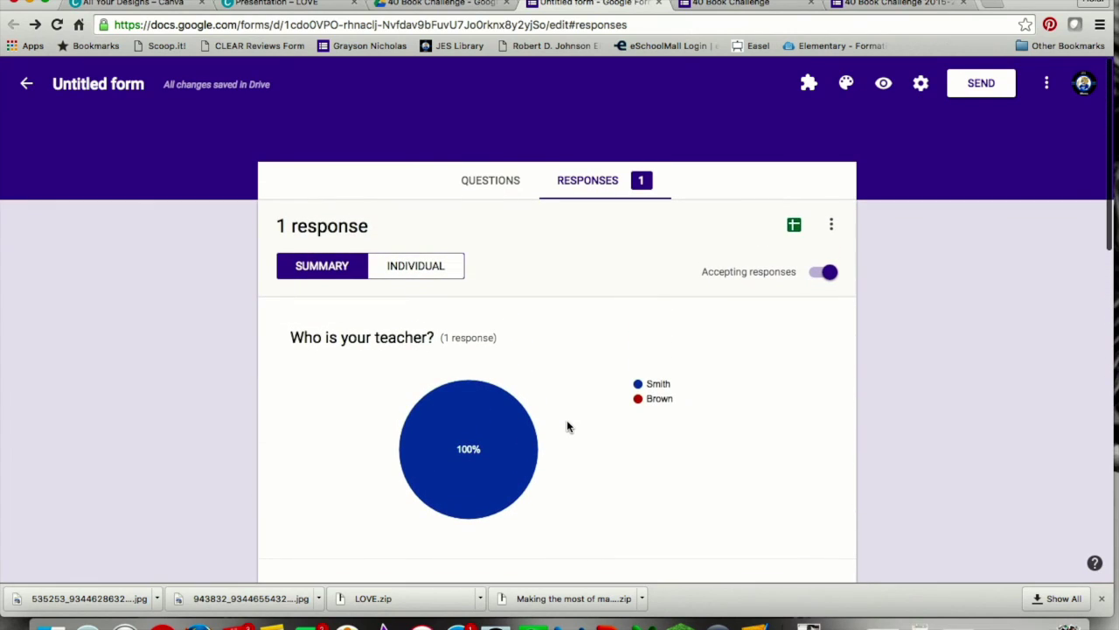